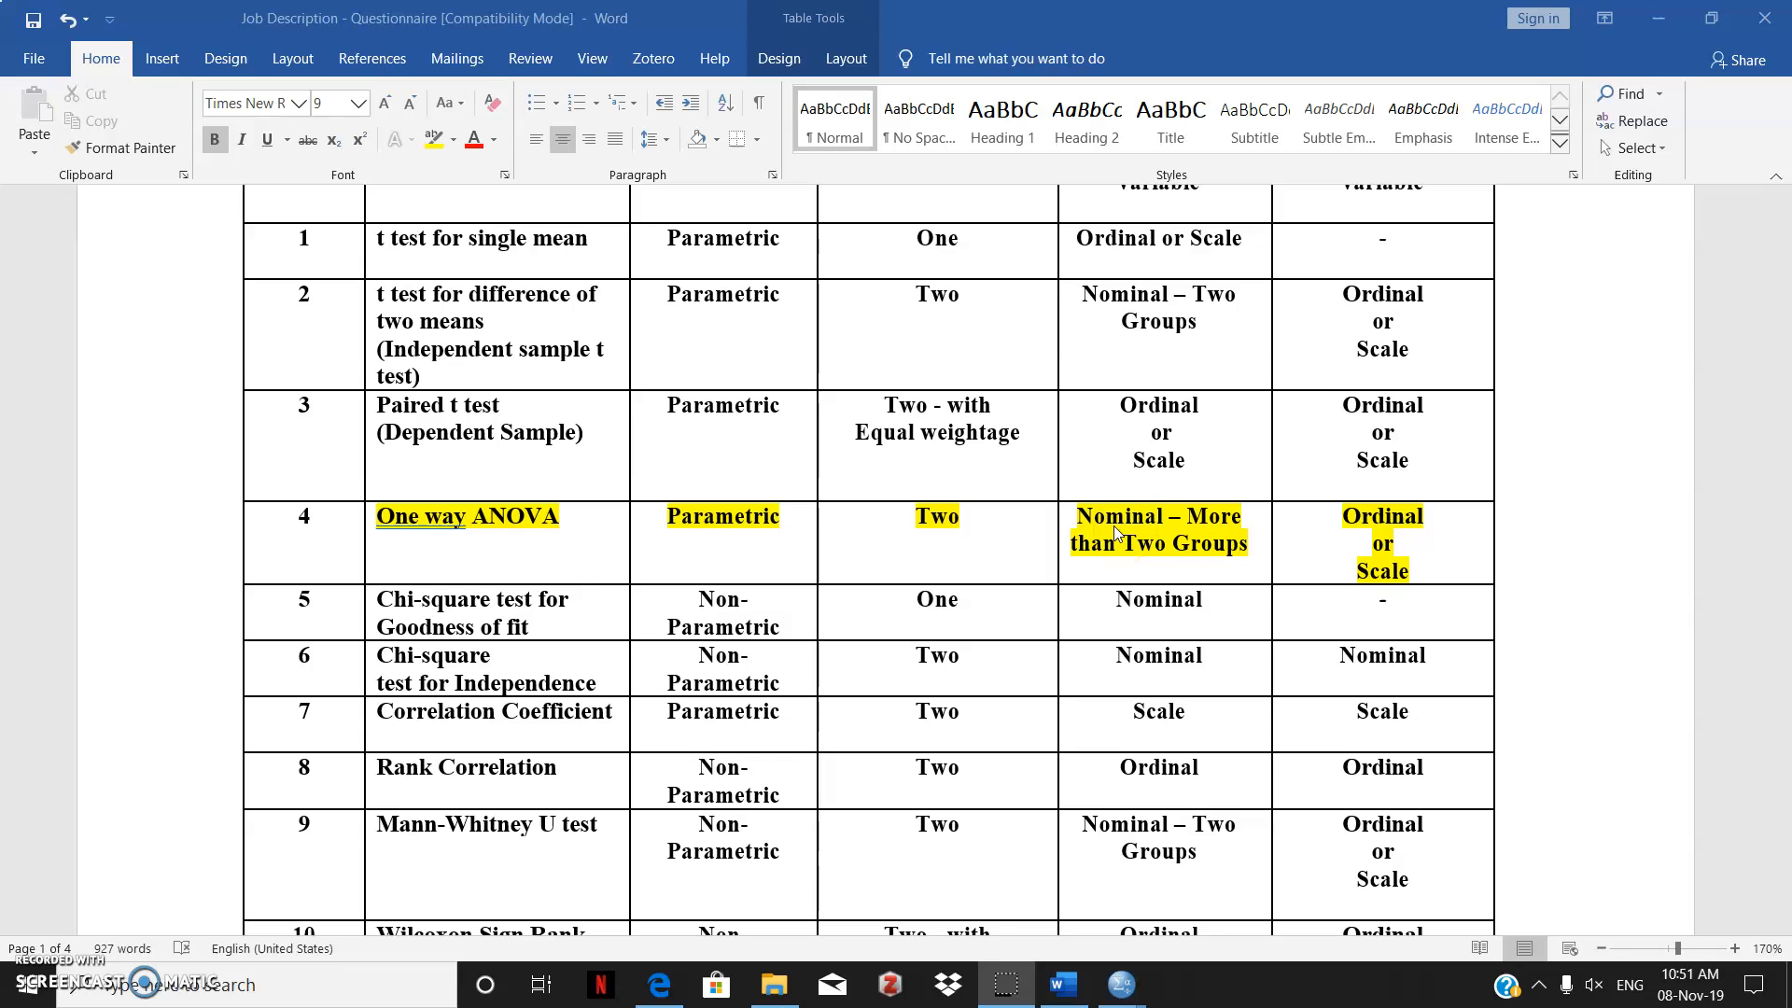
pyautogui.click(1123, 554)
pyautogui.click(1415, 543)
pyautogui.click(501, 516)
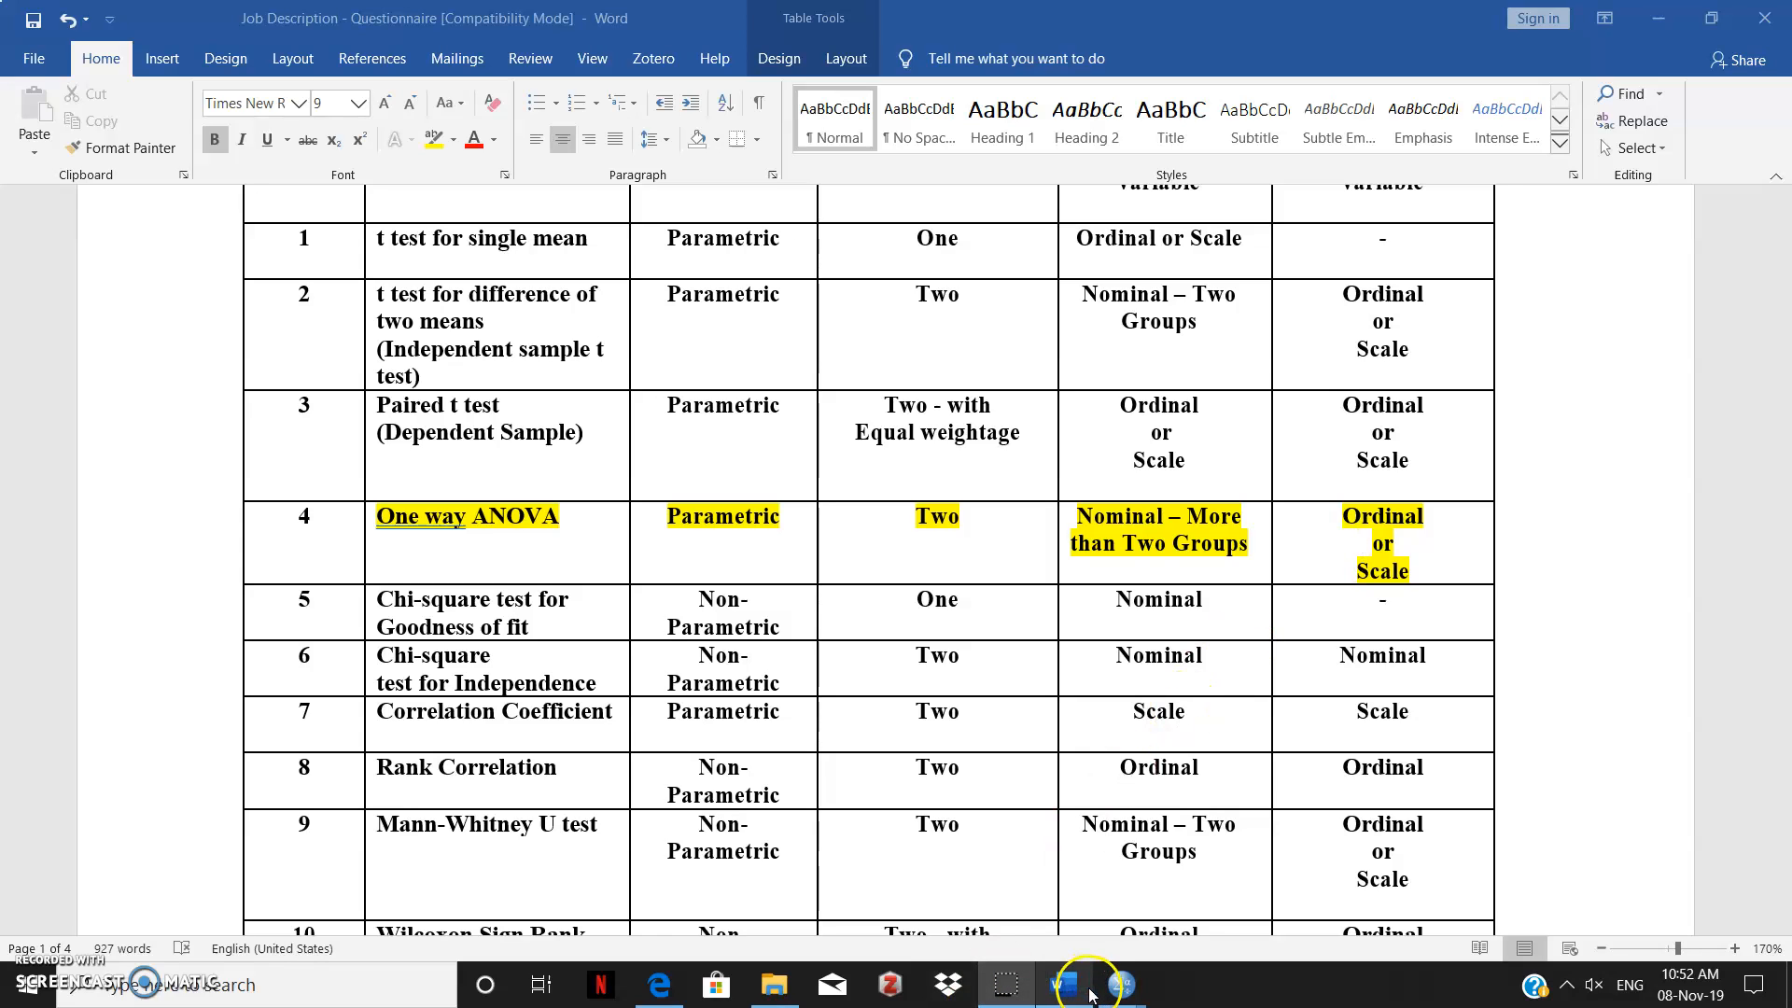
# Step: Switch to the SPSS Data Editor window with the Job Description data_29_11_17.sav dataset
pyautogui.moveTo(1111, 997)
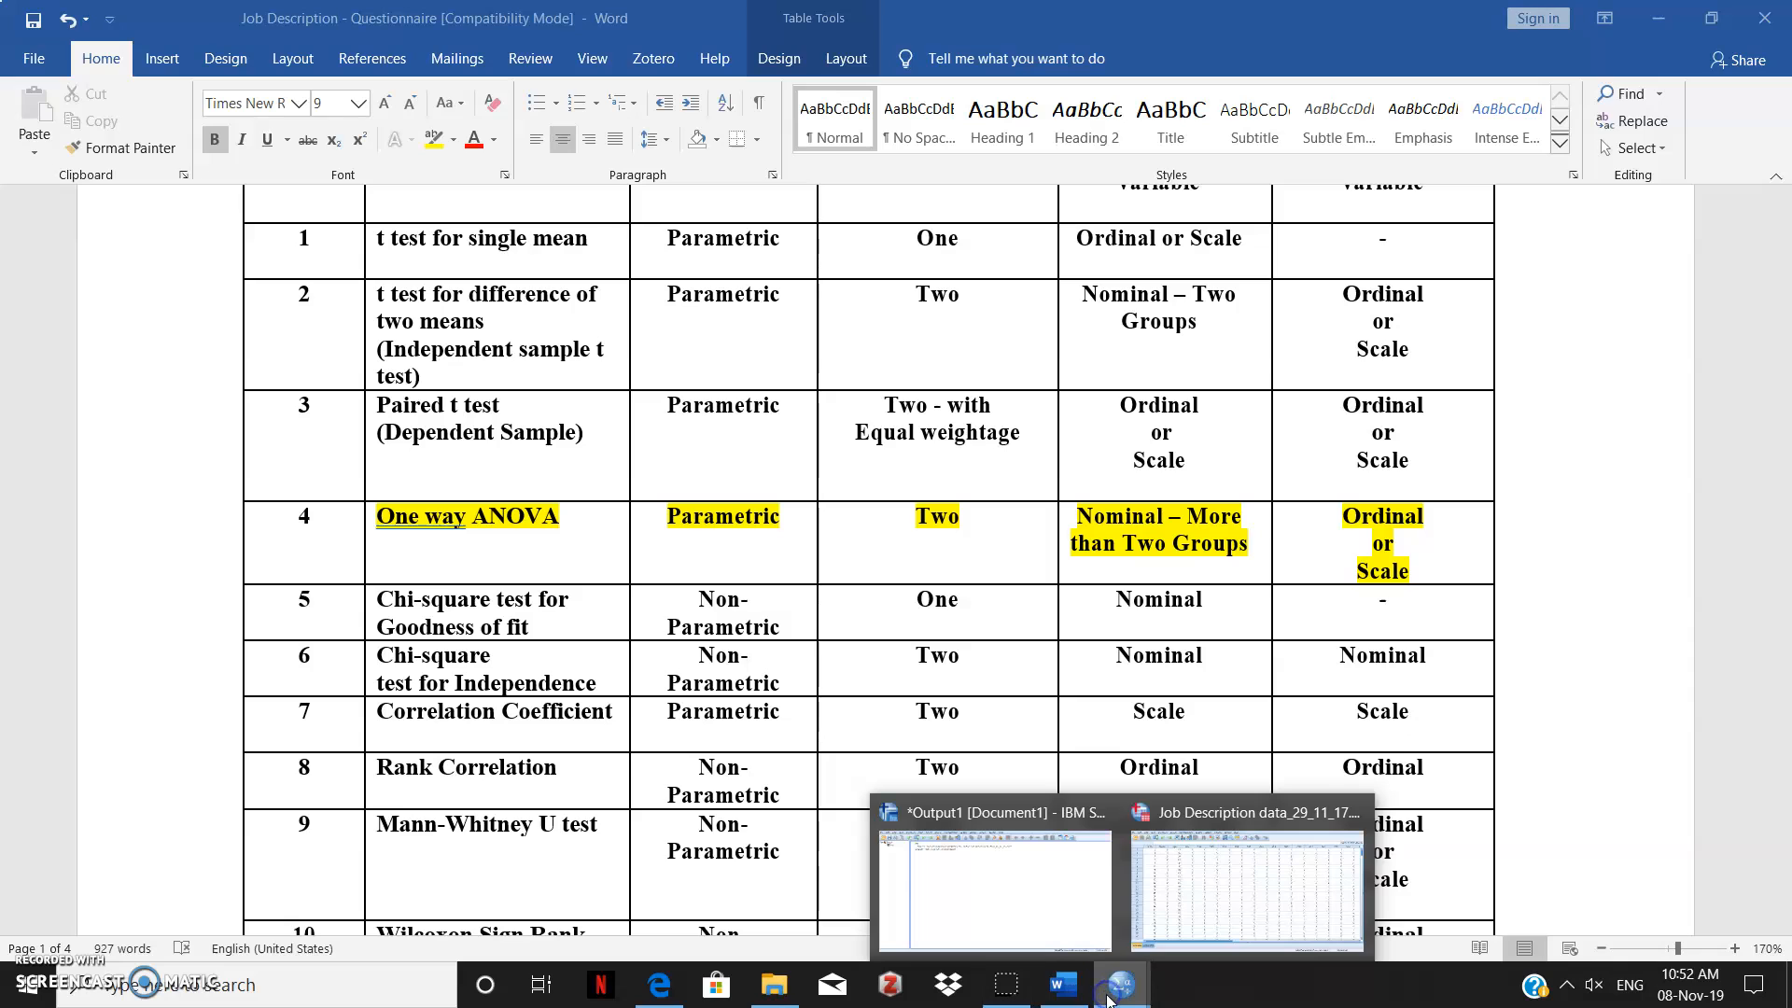
pyautogui.click(1208, 933)
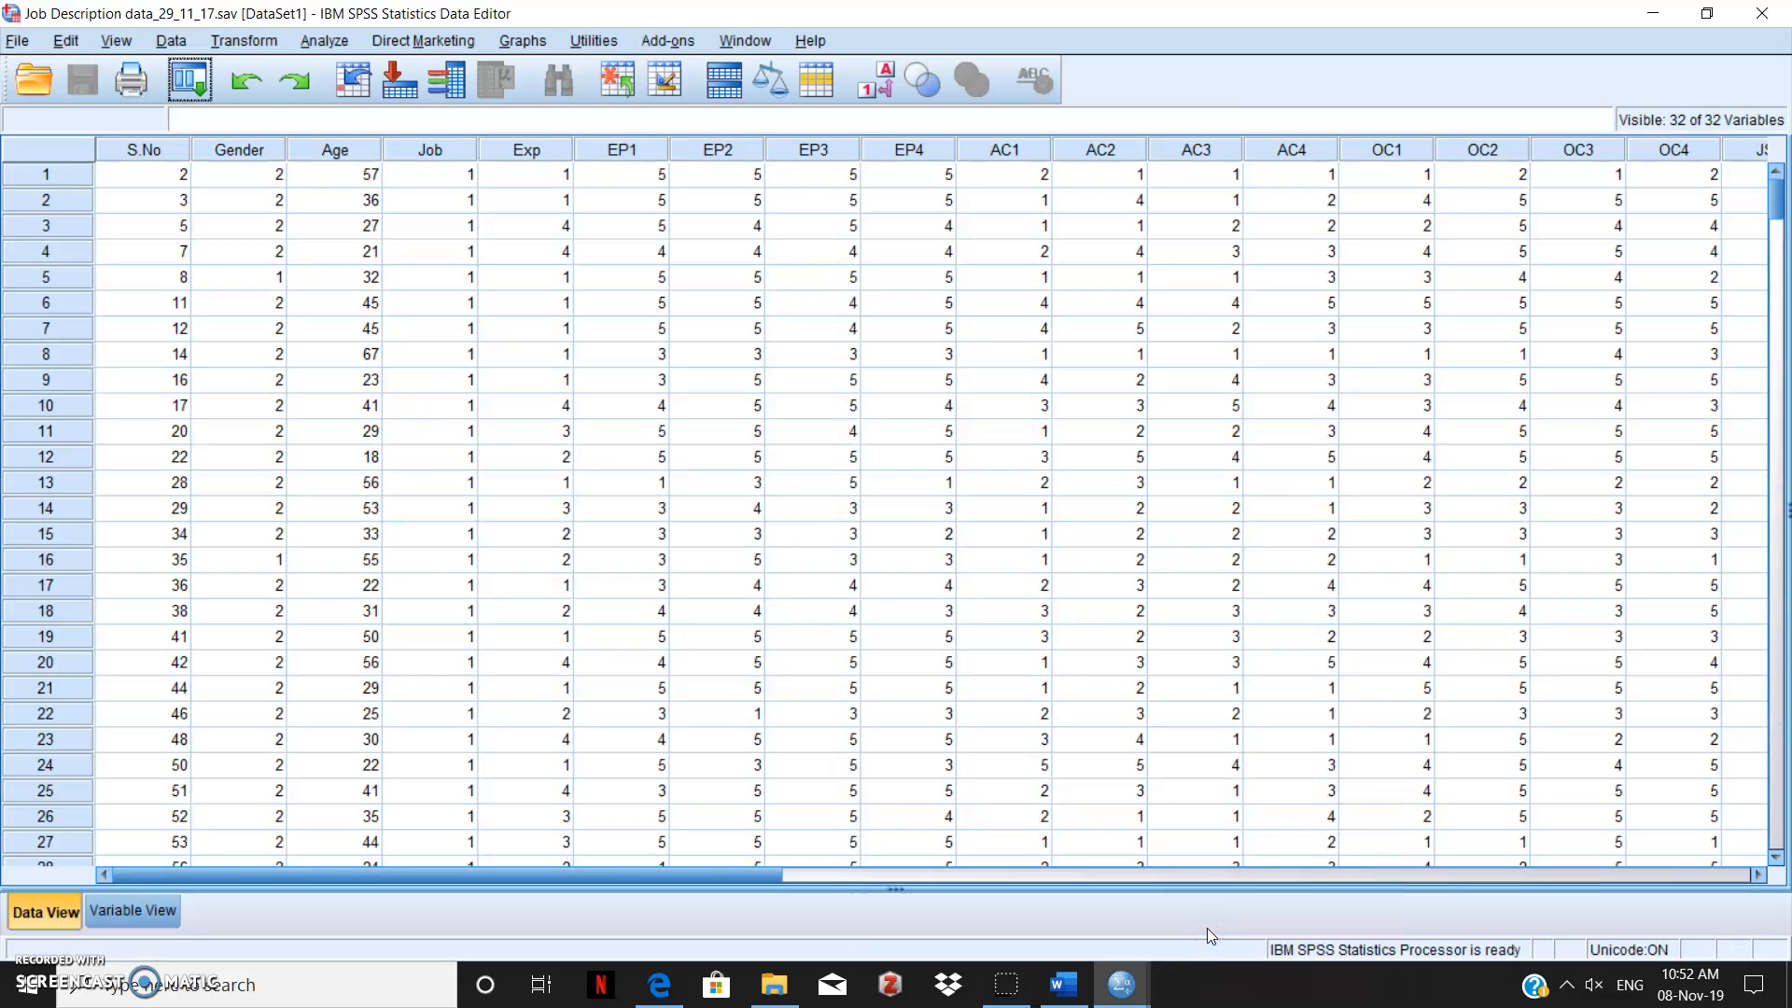
pyautogui.click(1087, 559)
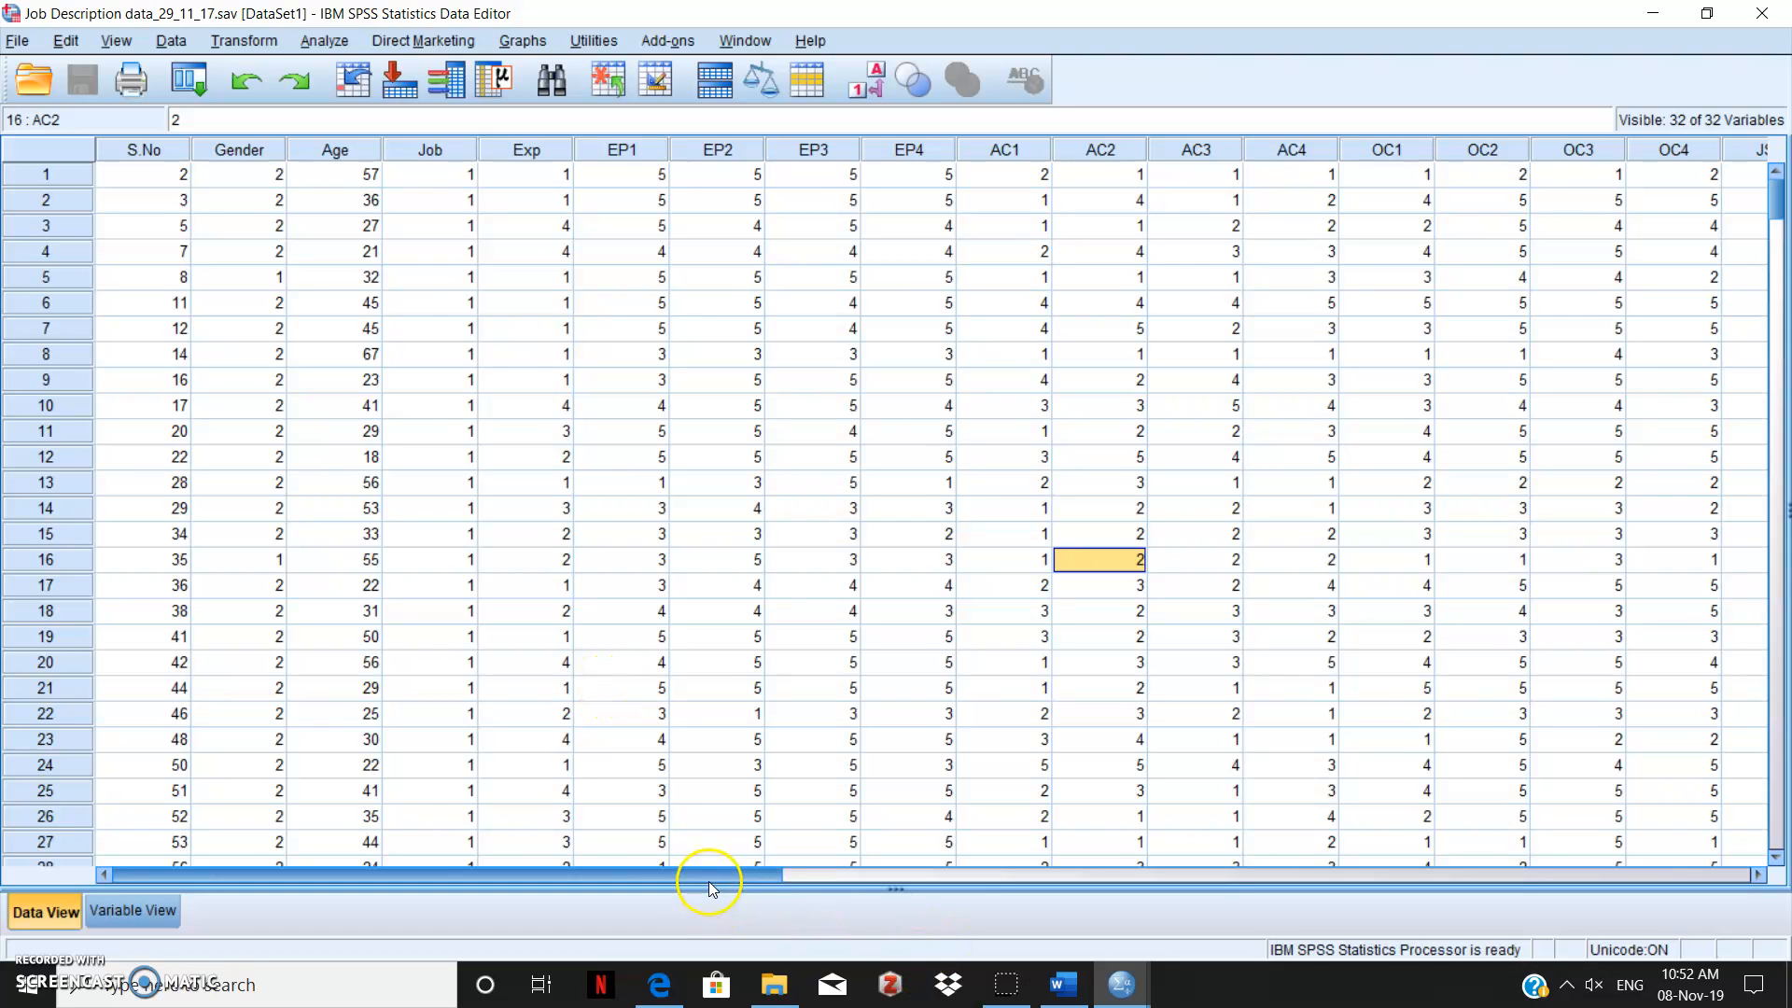
# Step: Examine the EP, AC and OC score columns and the Age, CatAge and NewAge columns in the dataset
pyautogui.moveTo(712, 874); pyautogui.dragTo(1186, 893)
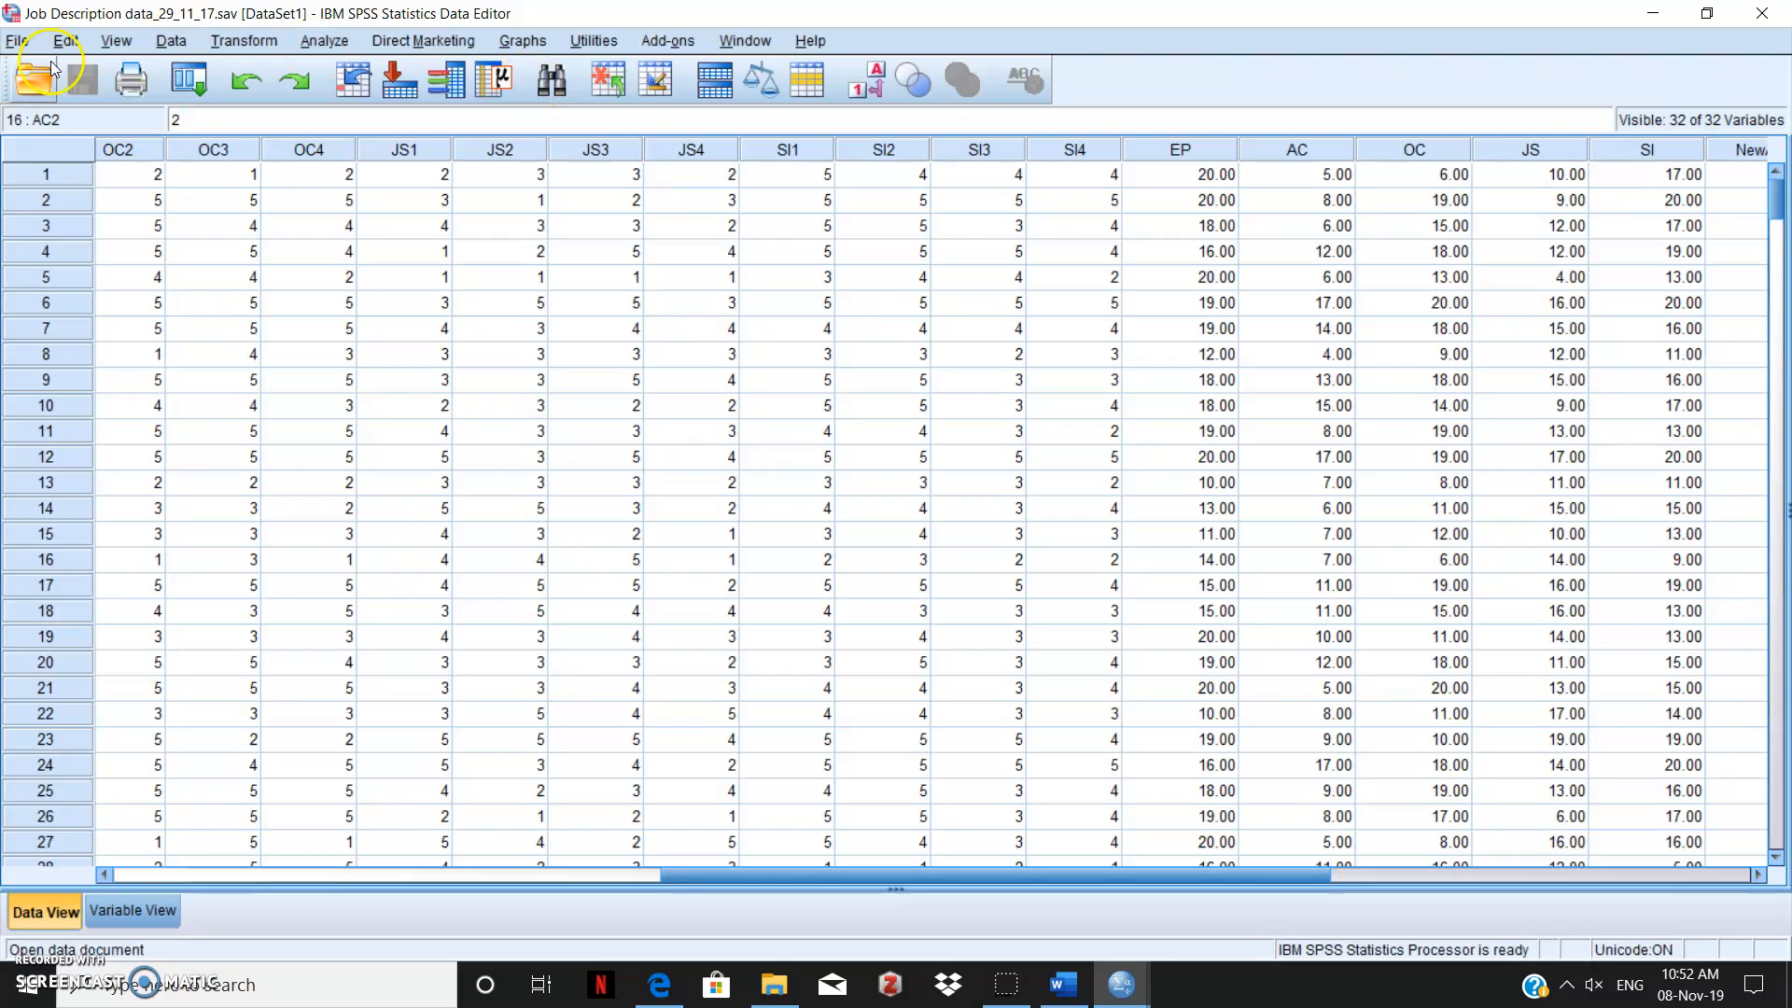
pyautogui.click(254, 42)
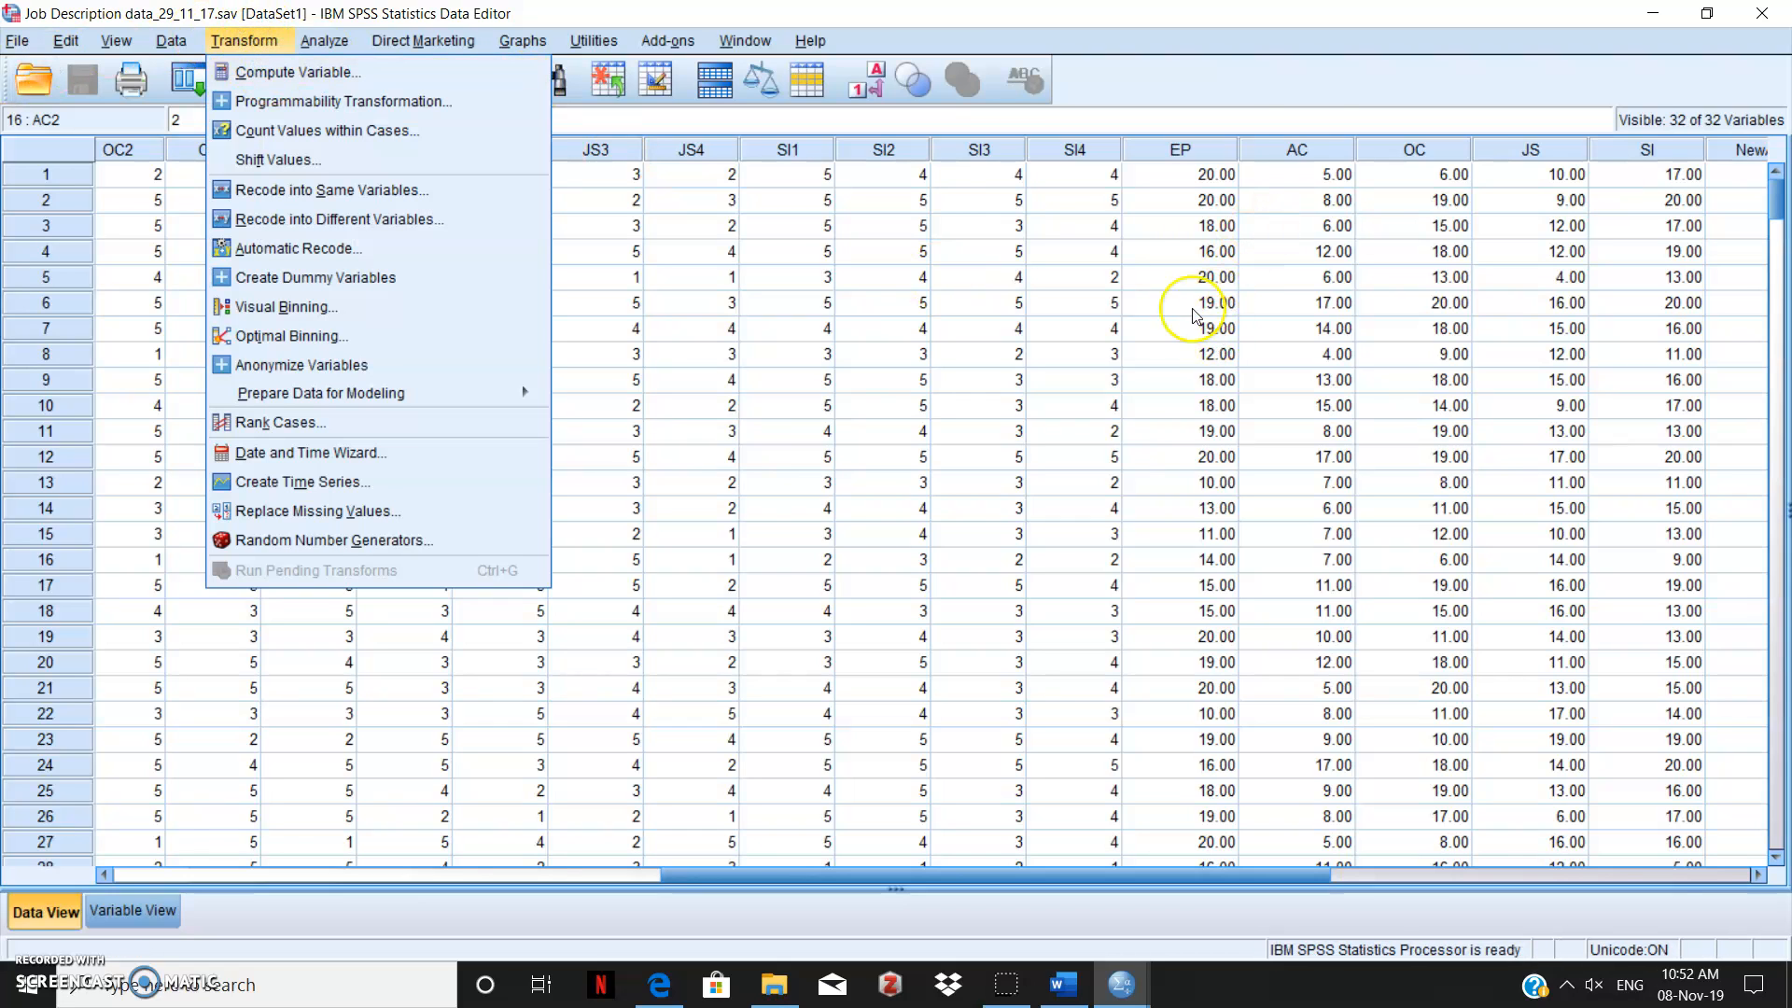
pyautogui.rightClick(1199, 160)
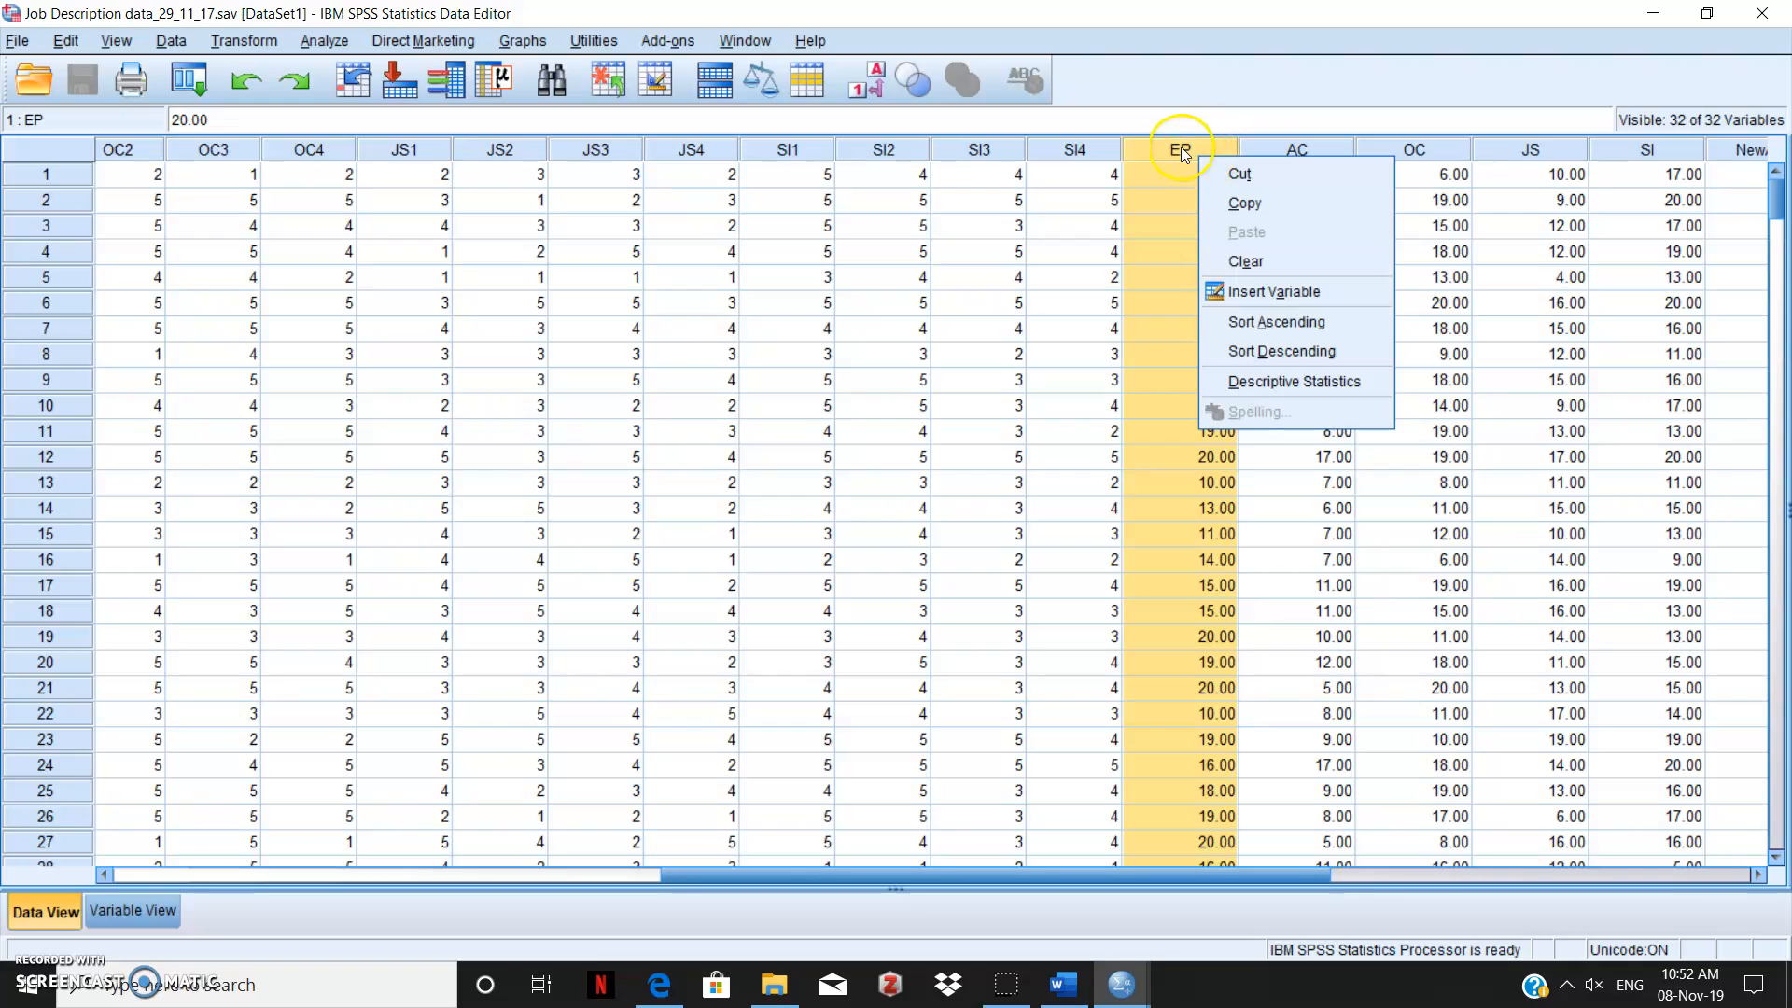
pyautogui.click(1326, 153)
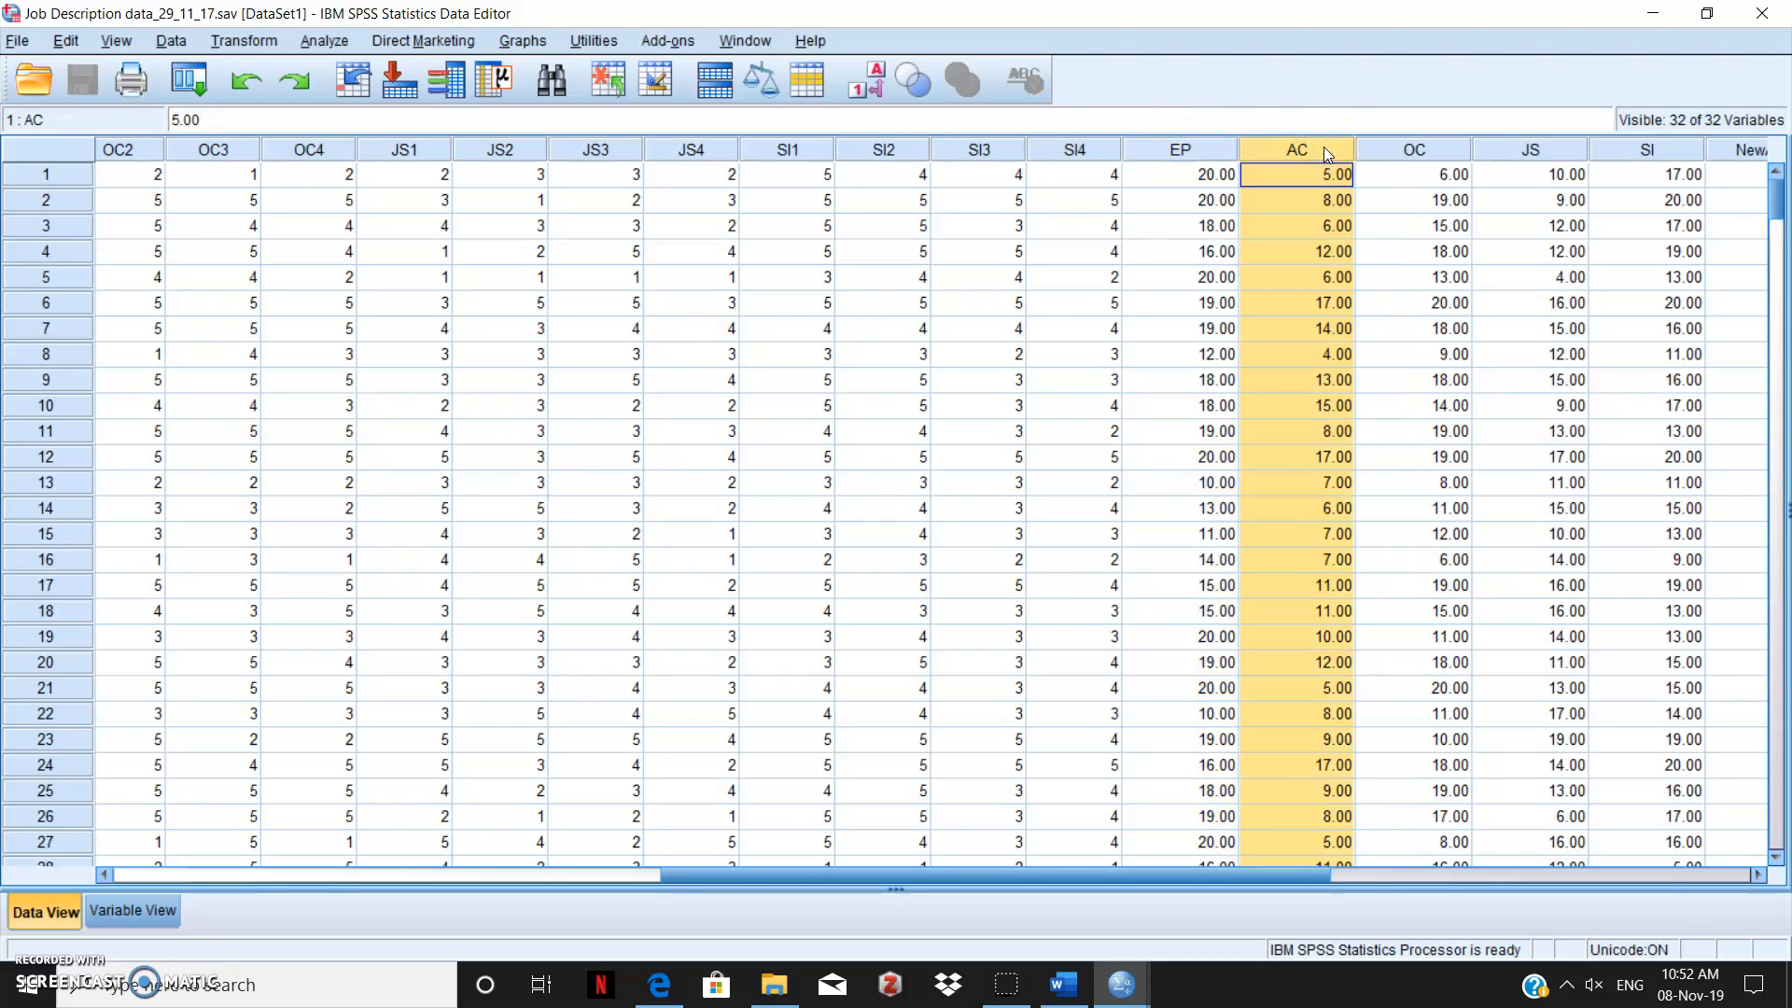
pyautogui.click(1431, 151)
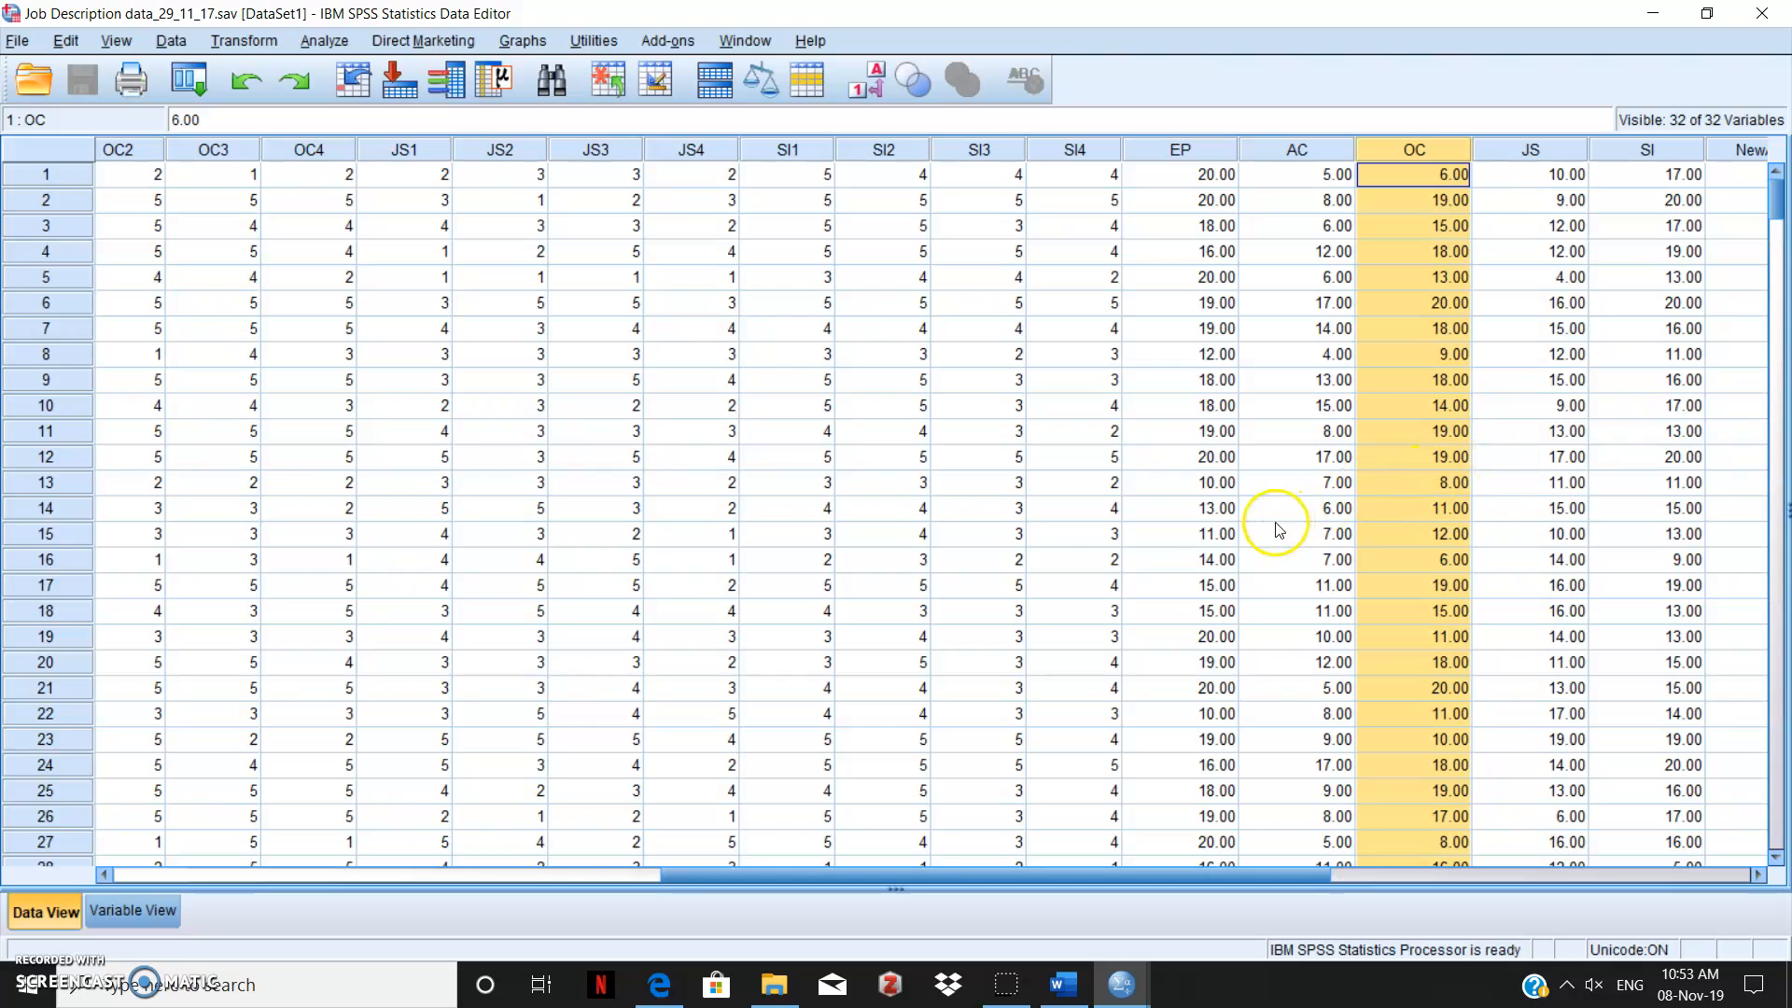
pyautogui.moveTo(849, 882); pyautogui.dragTo(399, 905)
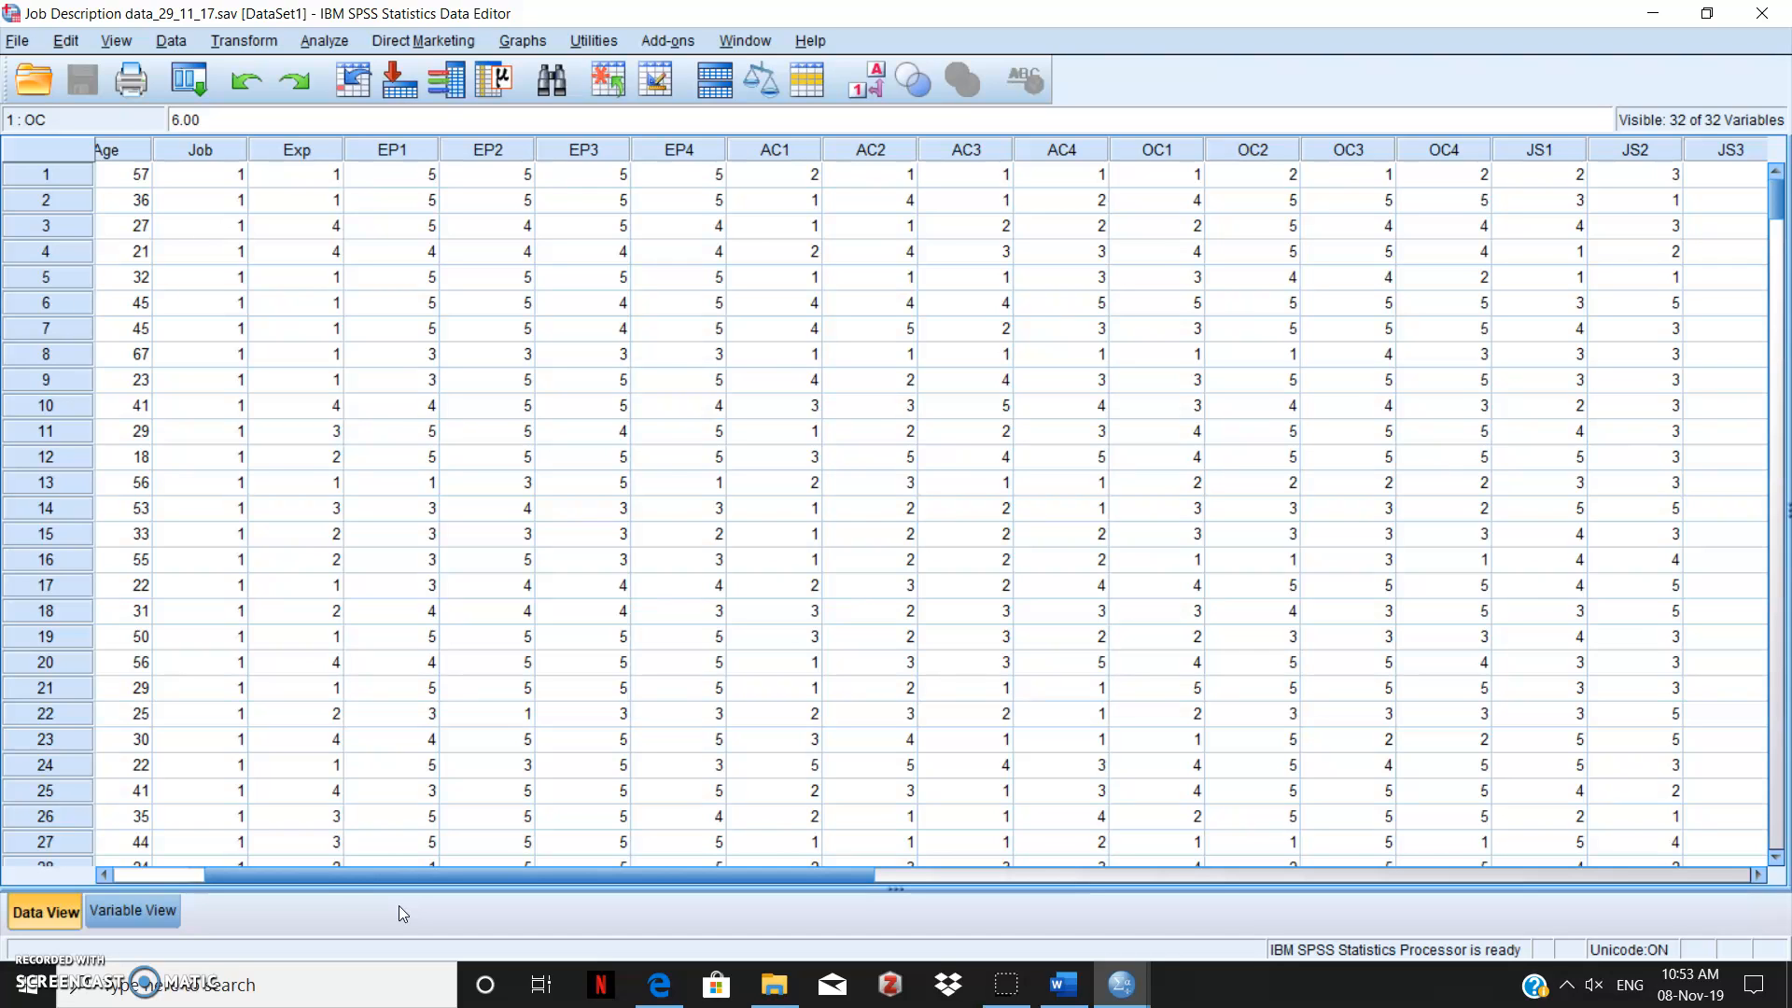
pyautogui.moveTo(352, 875); pyautogui.dragTo(226, 882)
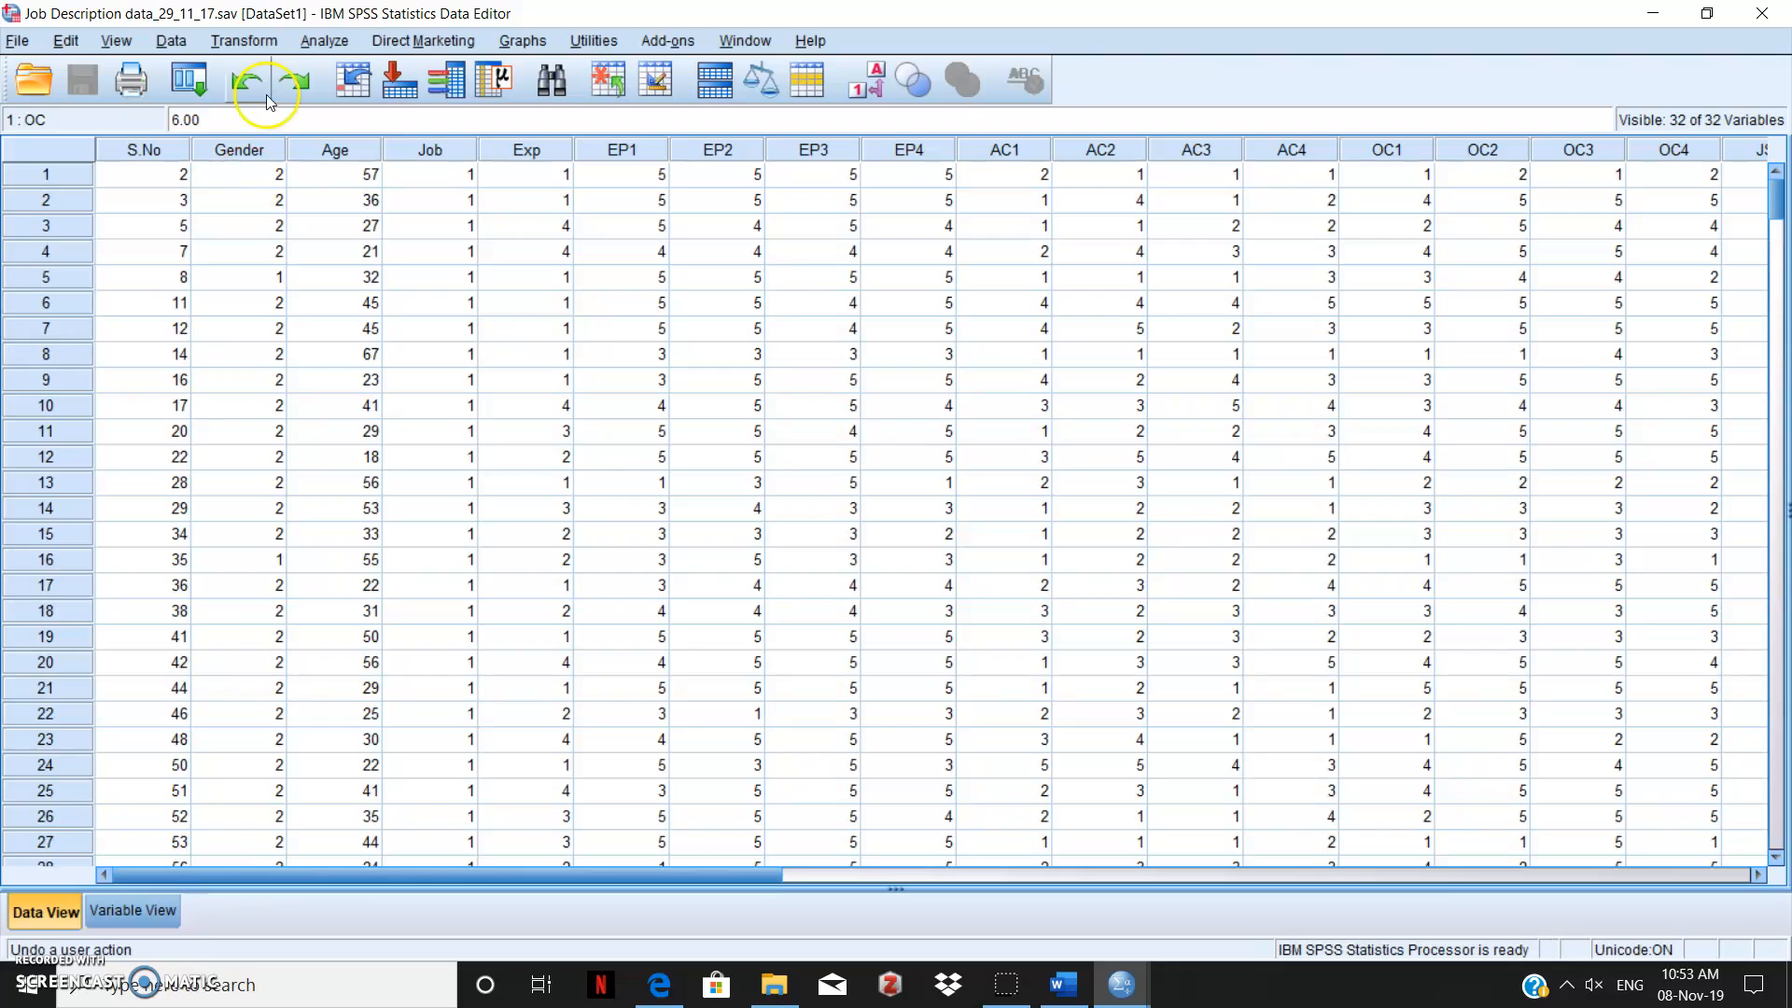
pyautogui.click(341, 150)
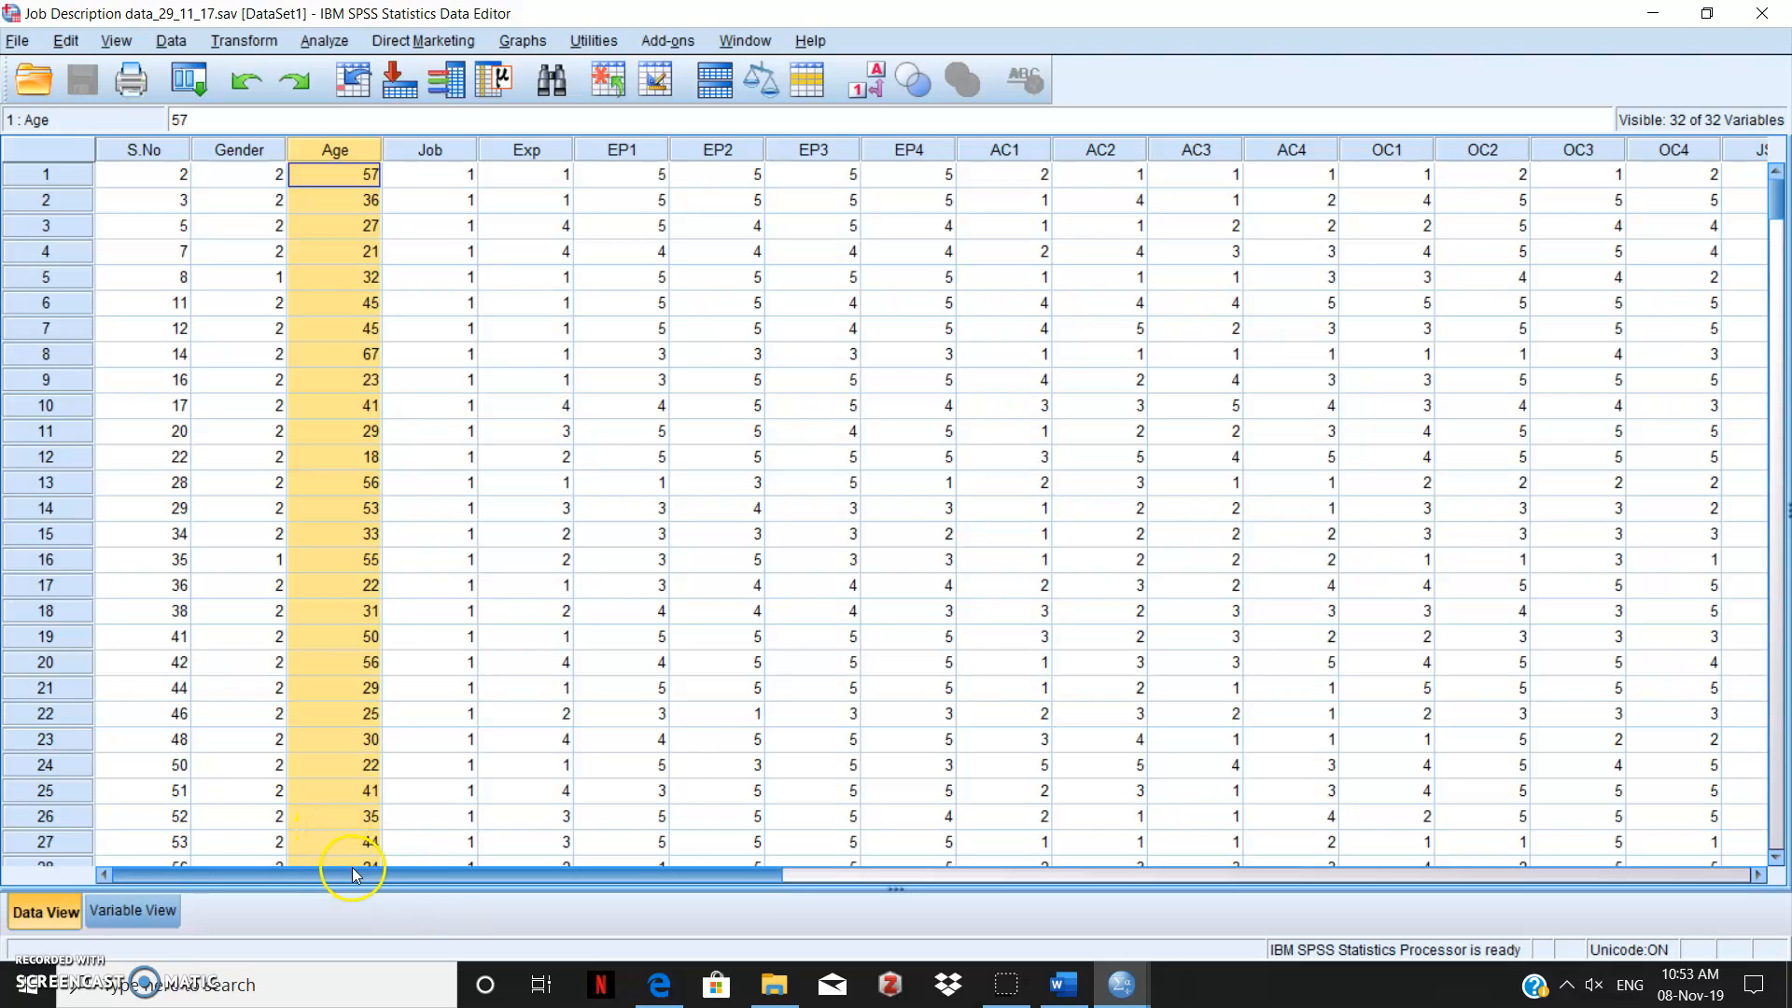
pyautogui.moveTo(355, 877); pyautogui.dragTo(1289, 863)
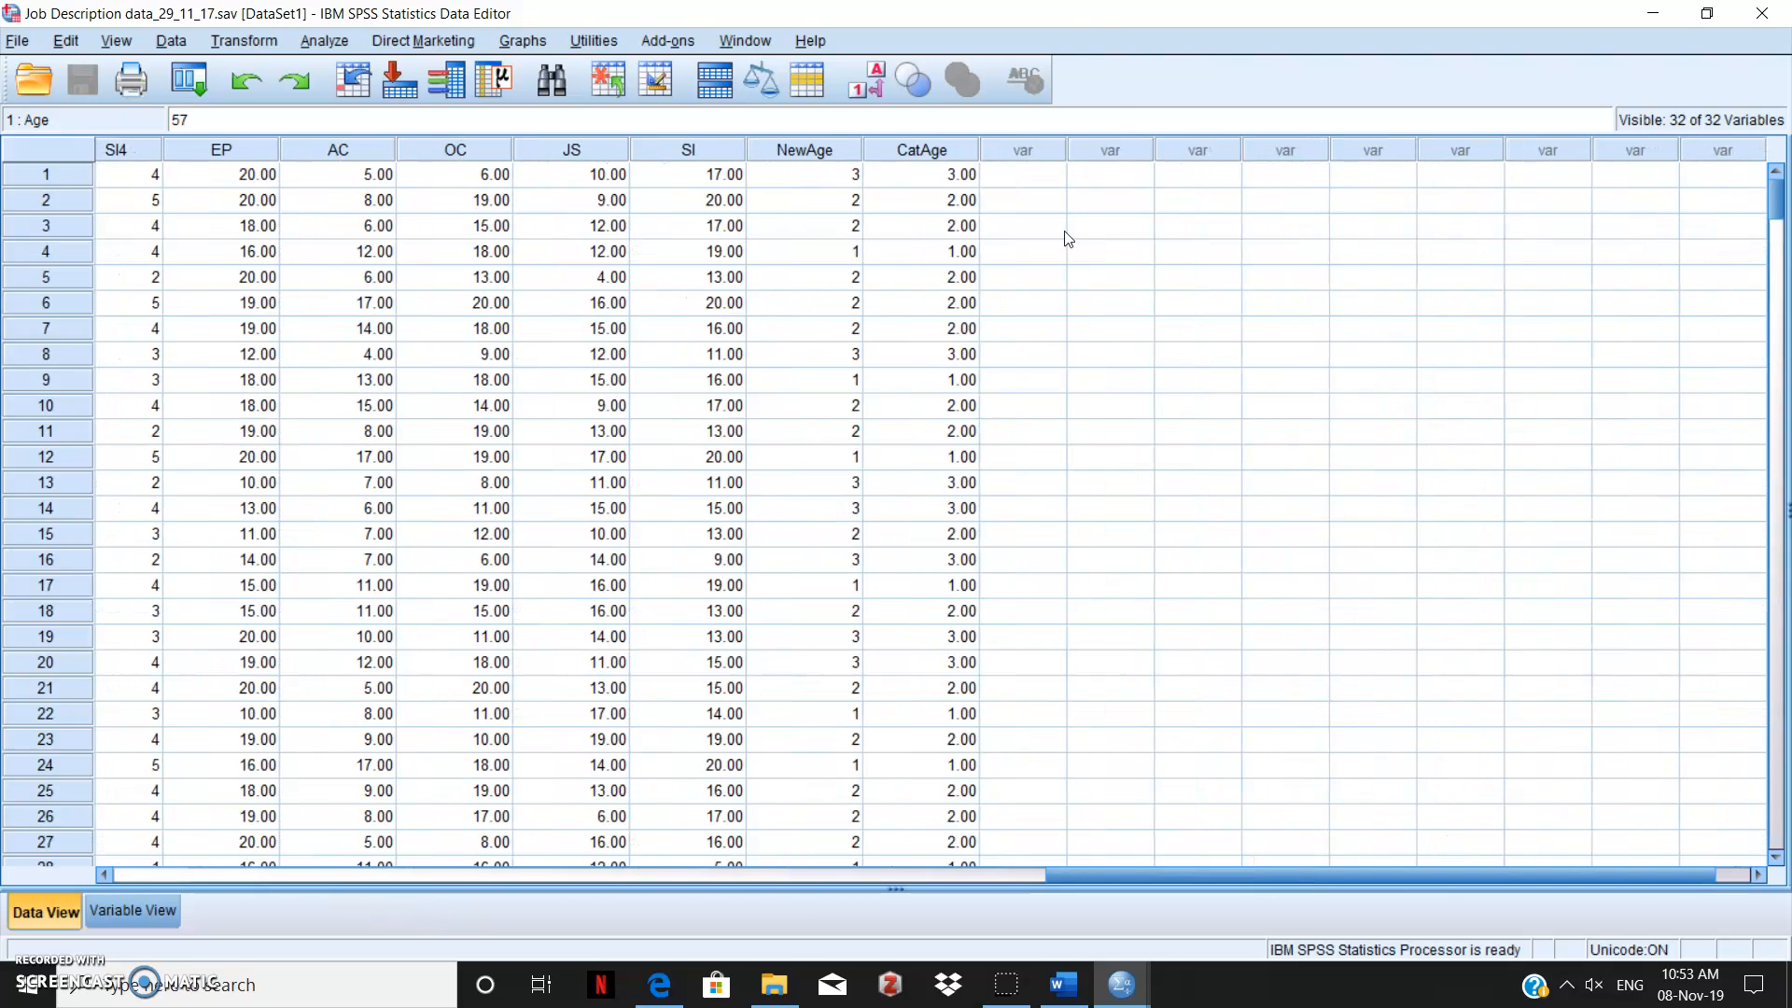
pyautogui.click(918, 150)
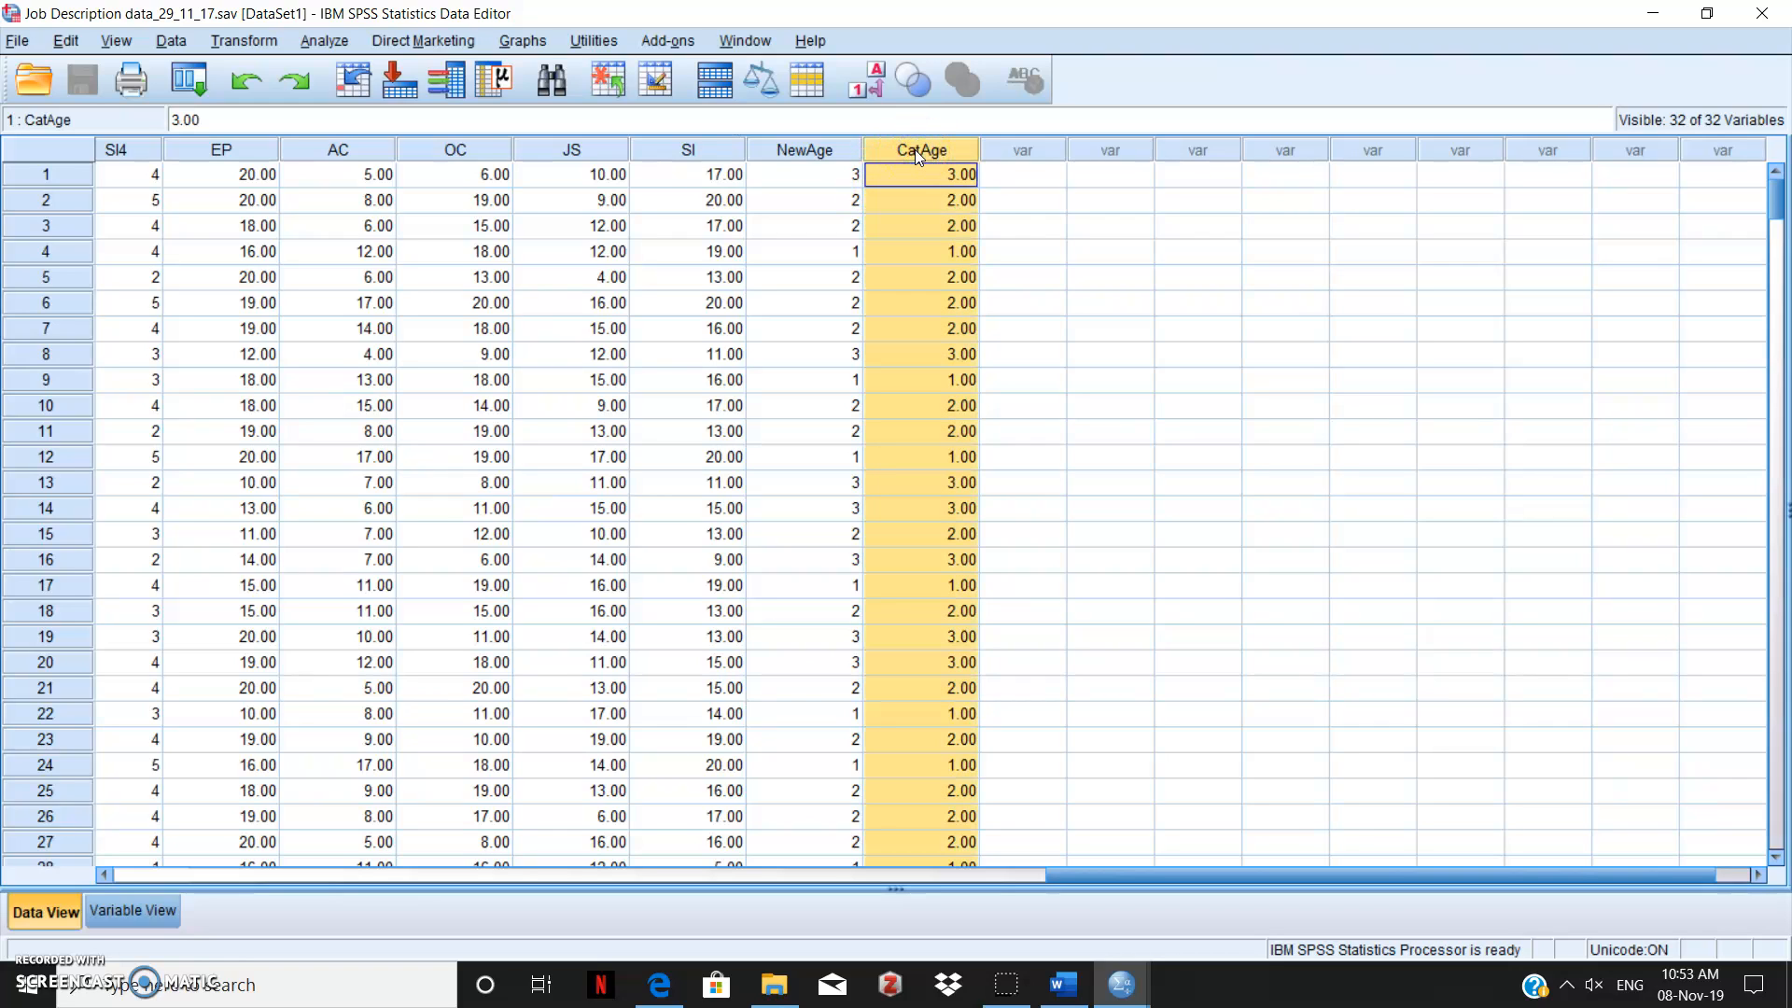
pyautogui.click(837, 157)
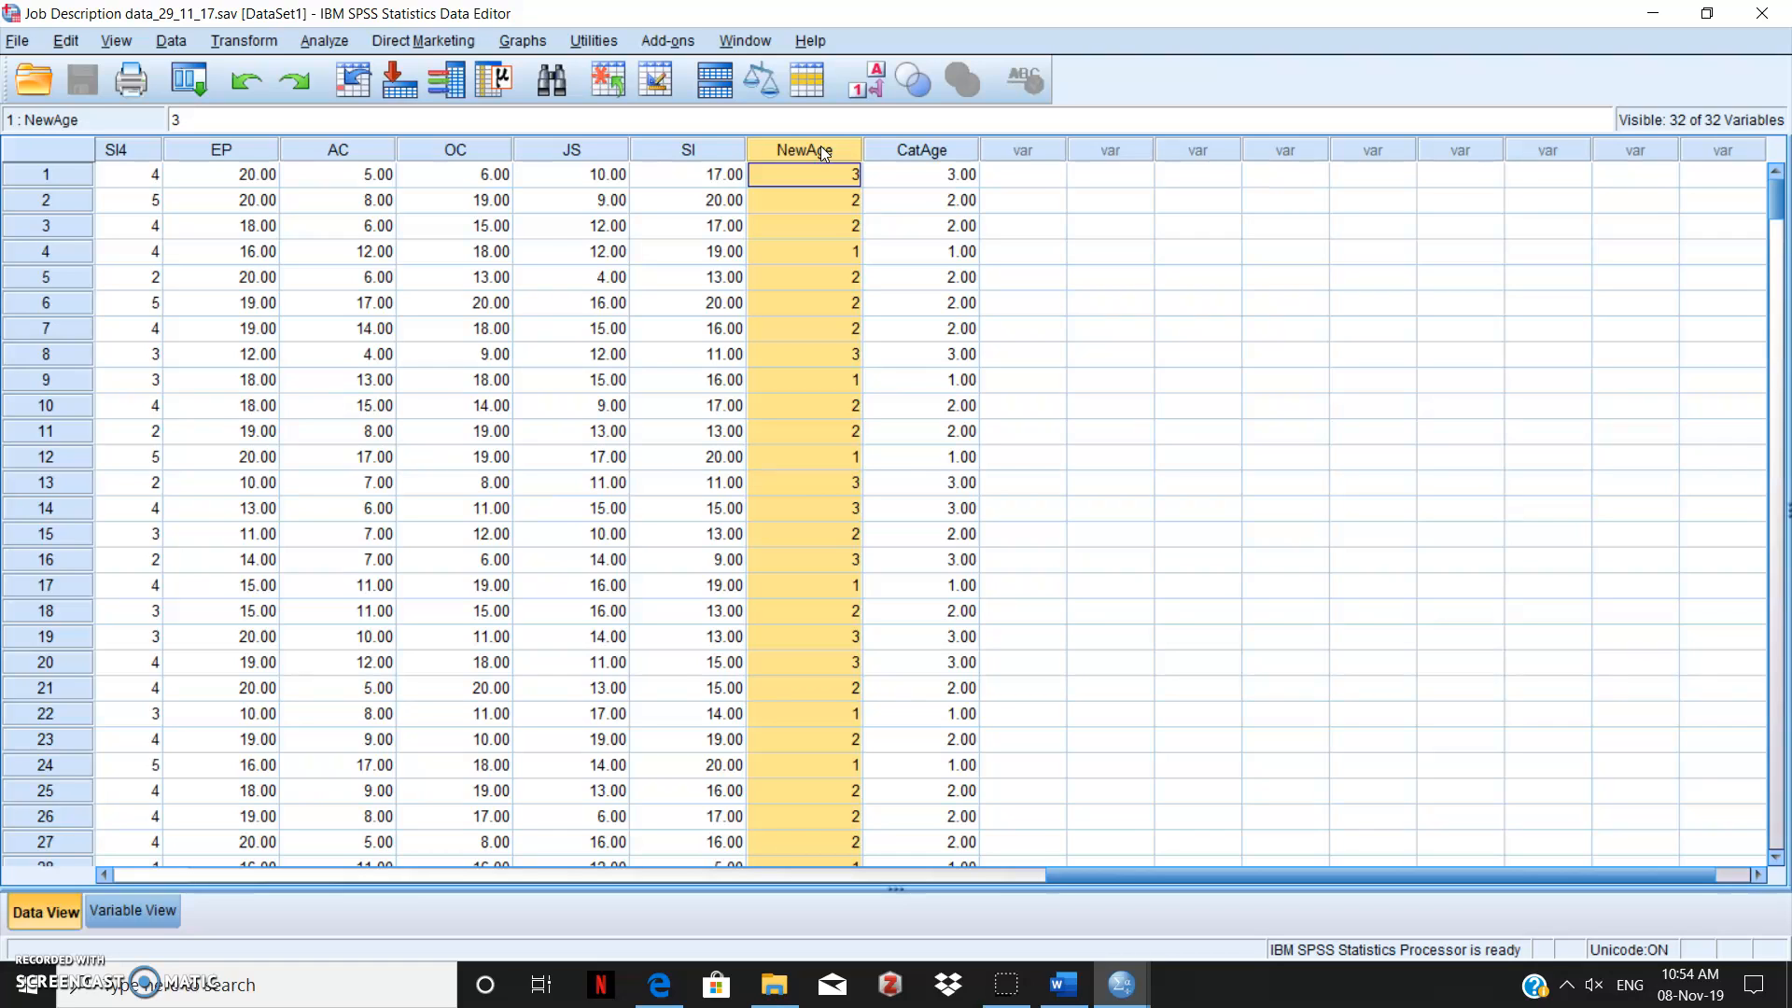
# Step: Start a One-Way ANOVA with EP, AC, OC, JS and SI as the dependent variables
pyautogui.click(336, 42)
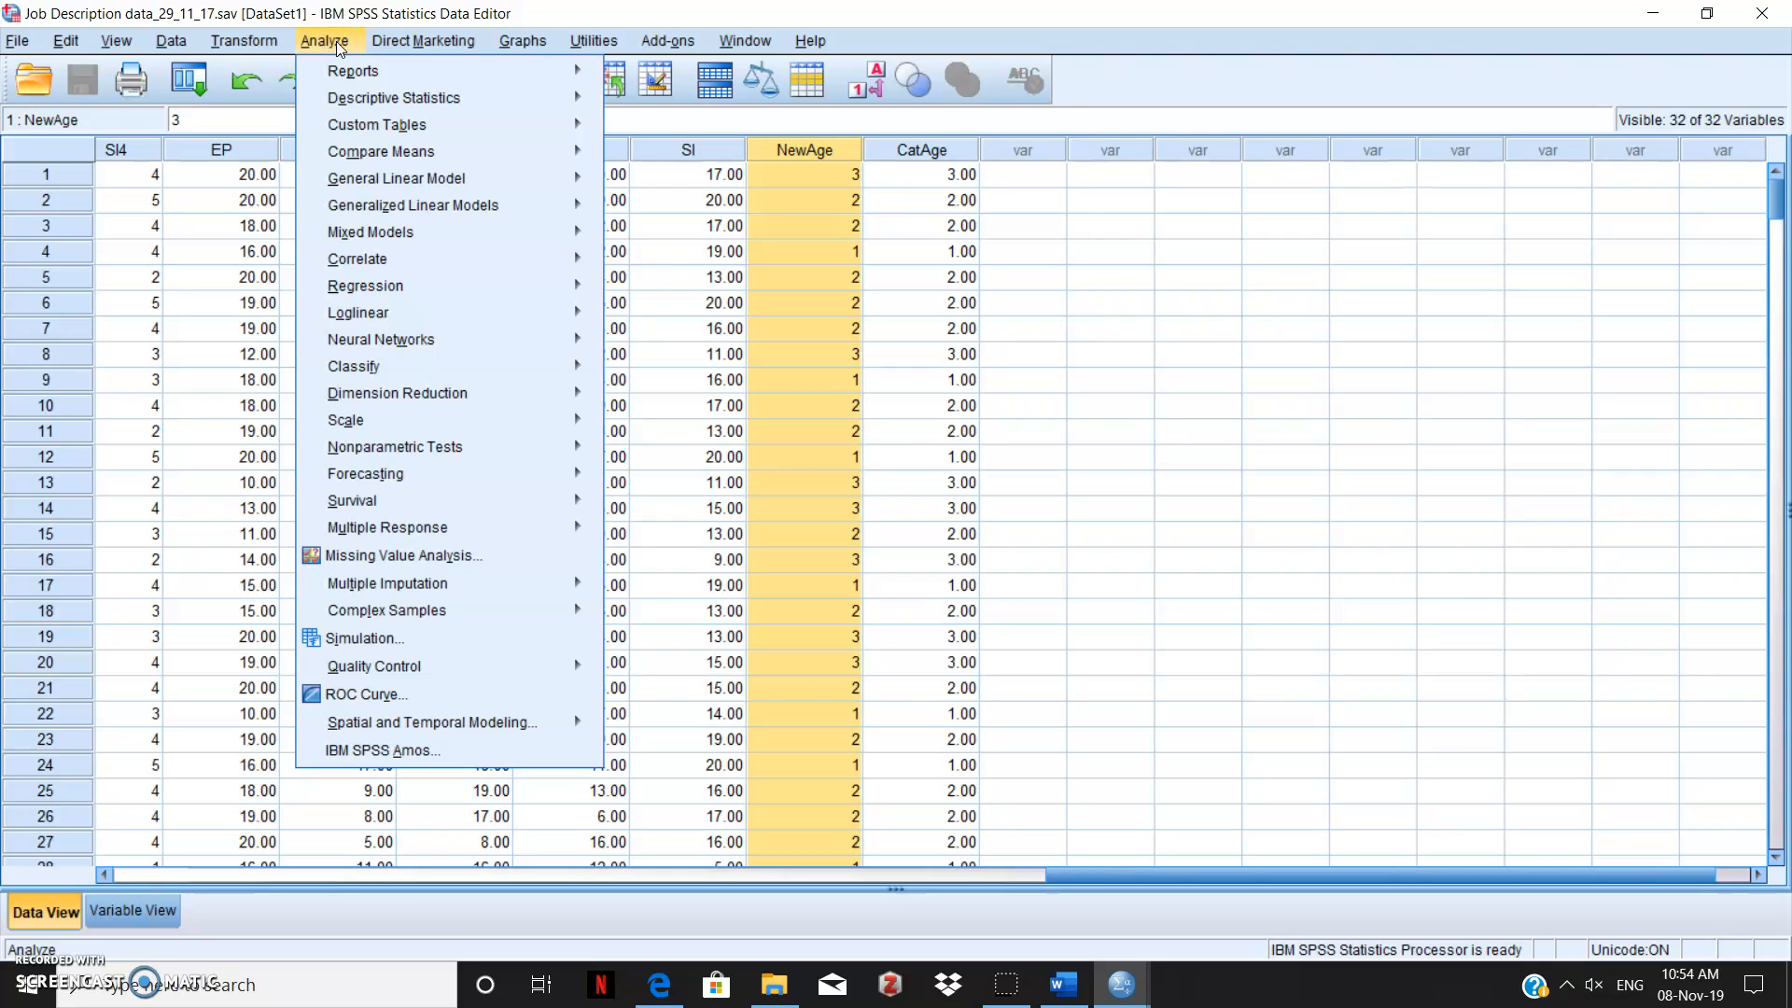
pyautogui.click(338, 286)
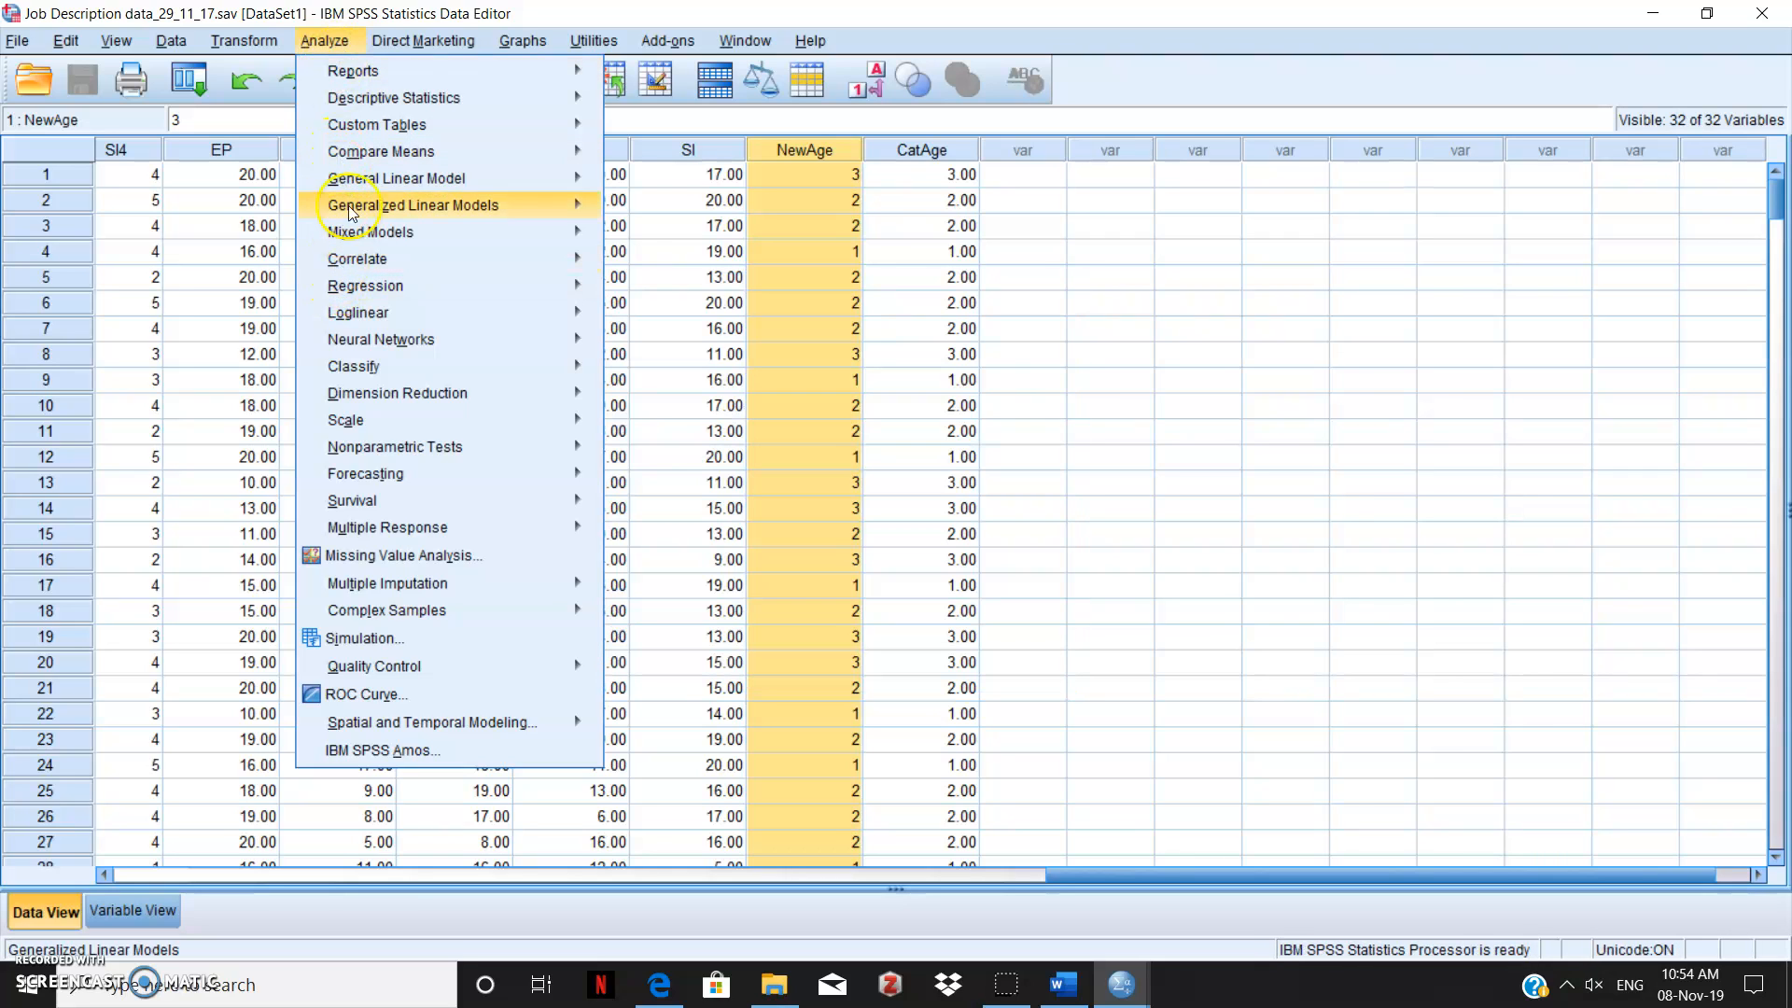
pyautogui.click(426, 152)
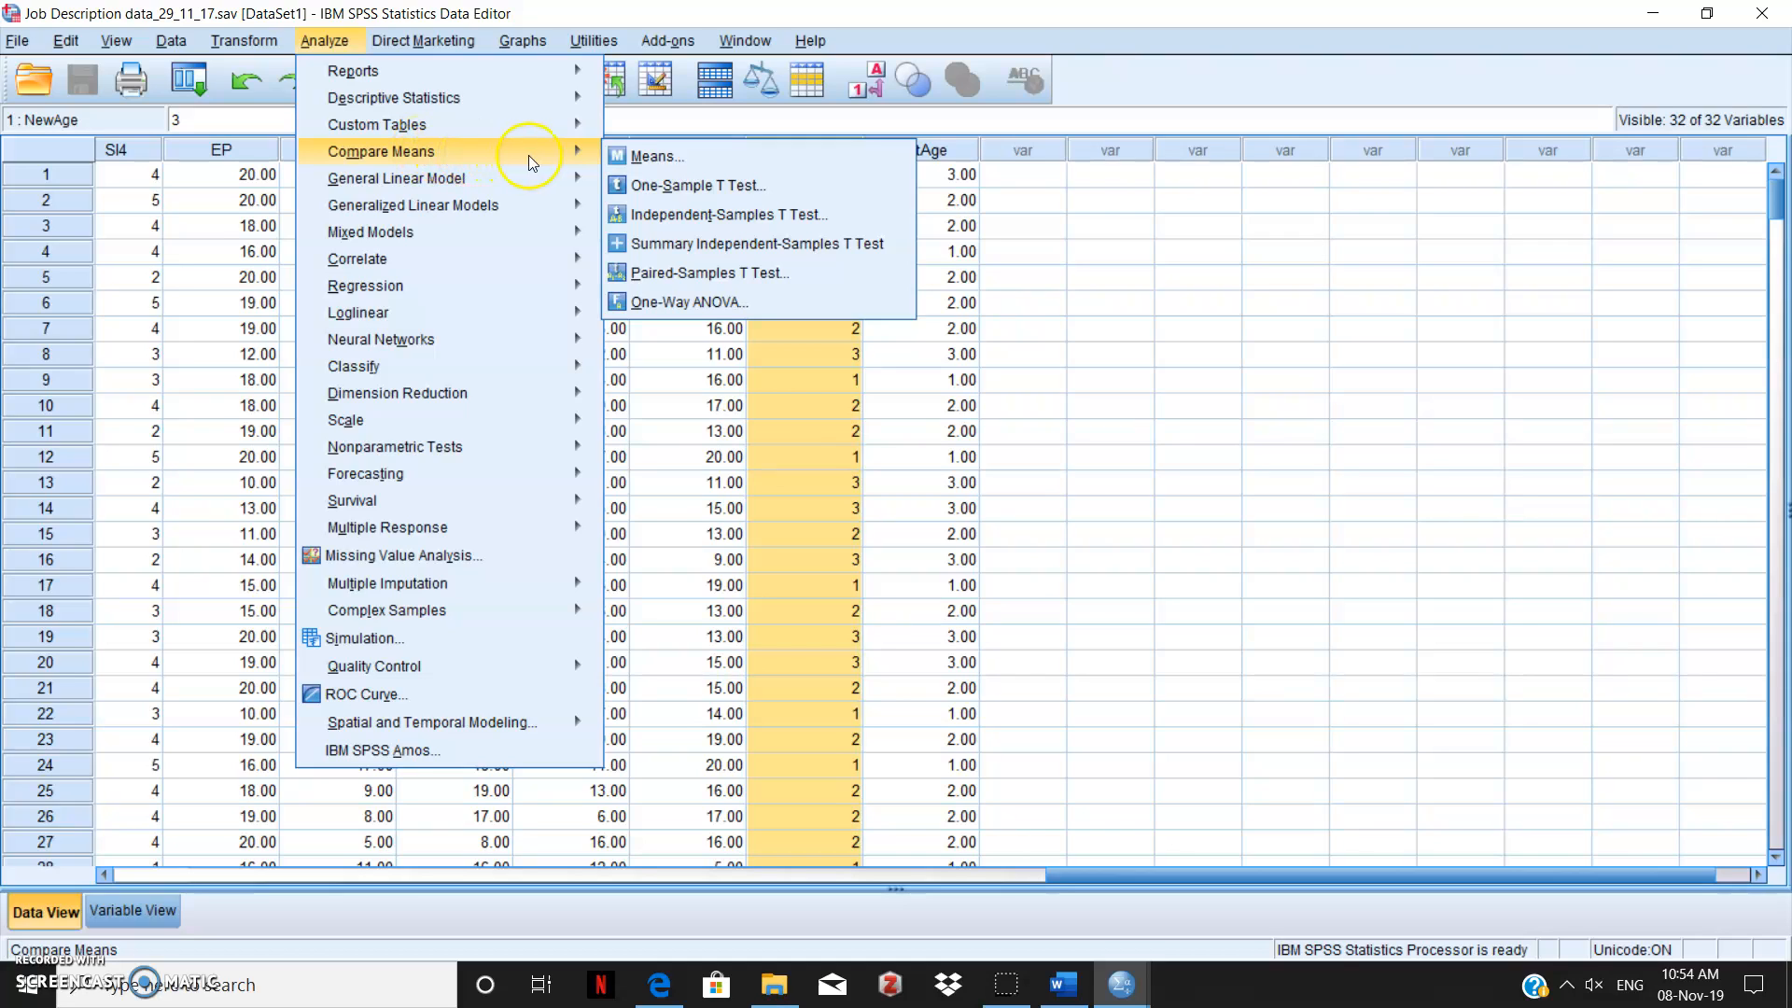
pyautogui.click(668, 313)
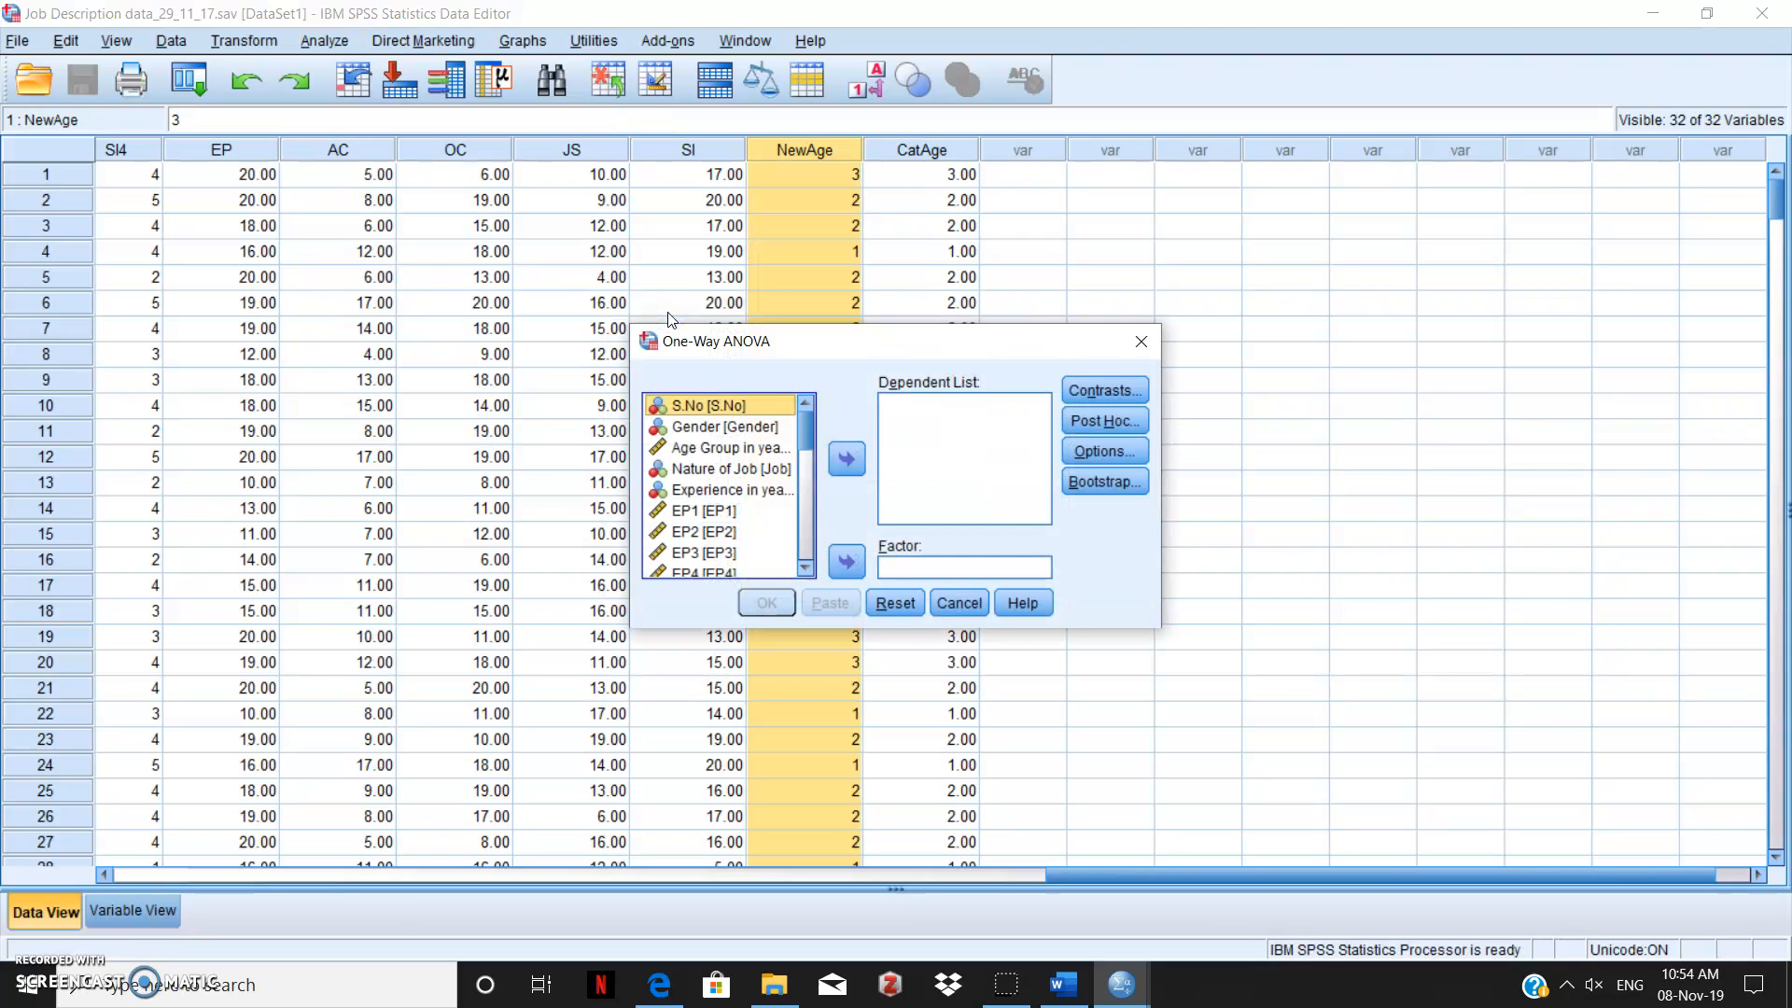
pyautogui.click(806, 436)
pyautogui.moveTo(805, 435); pyautogui.dragTo(804, 550)
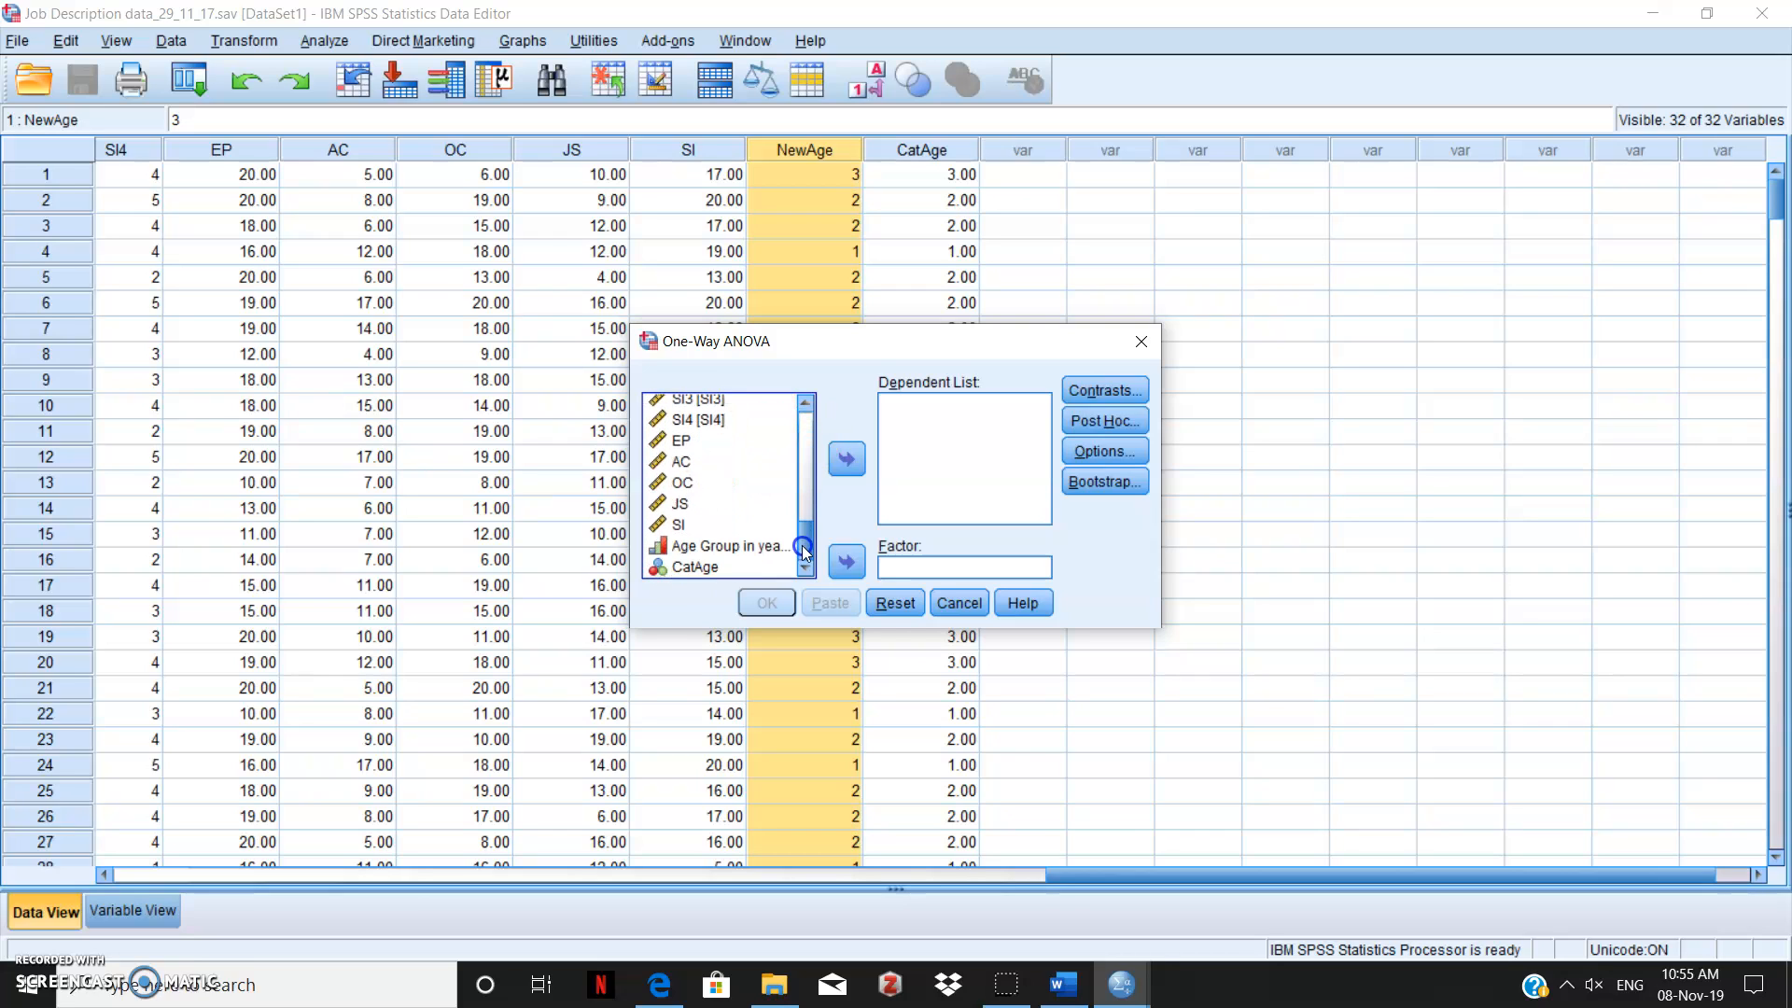
pyautogui.click(680, 440)
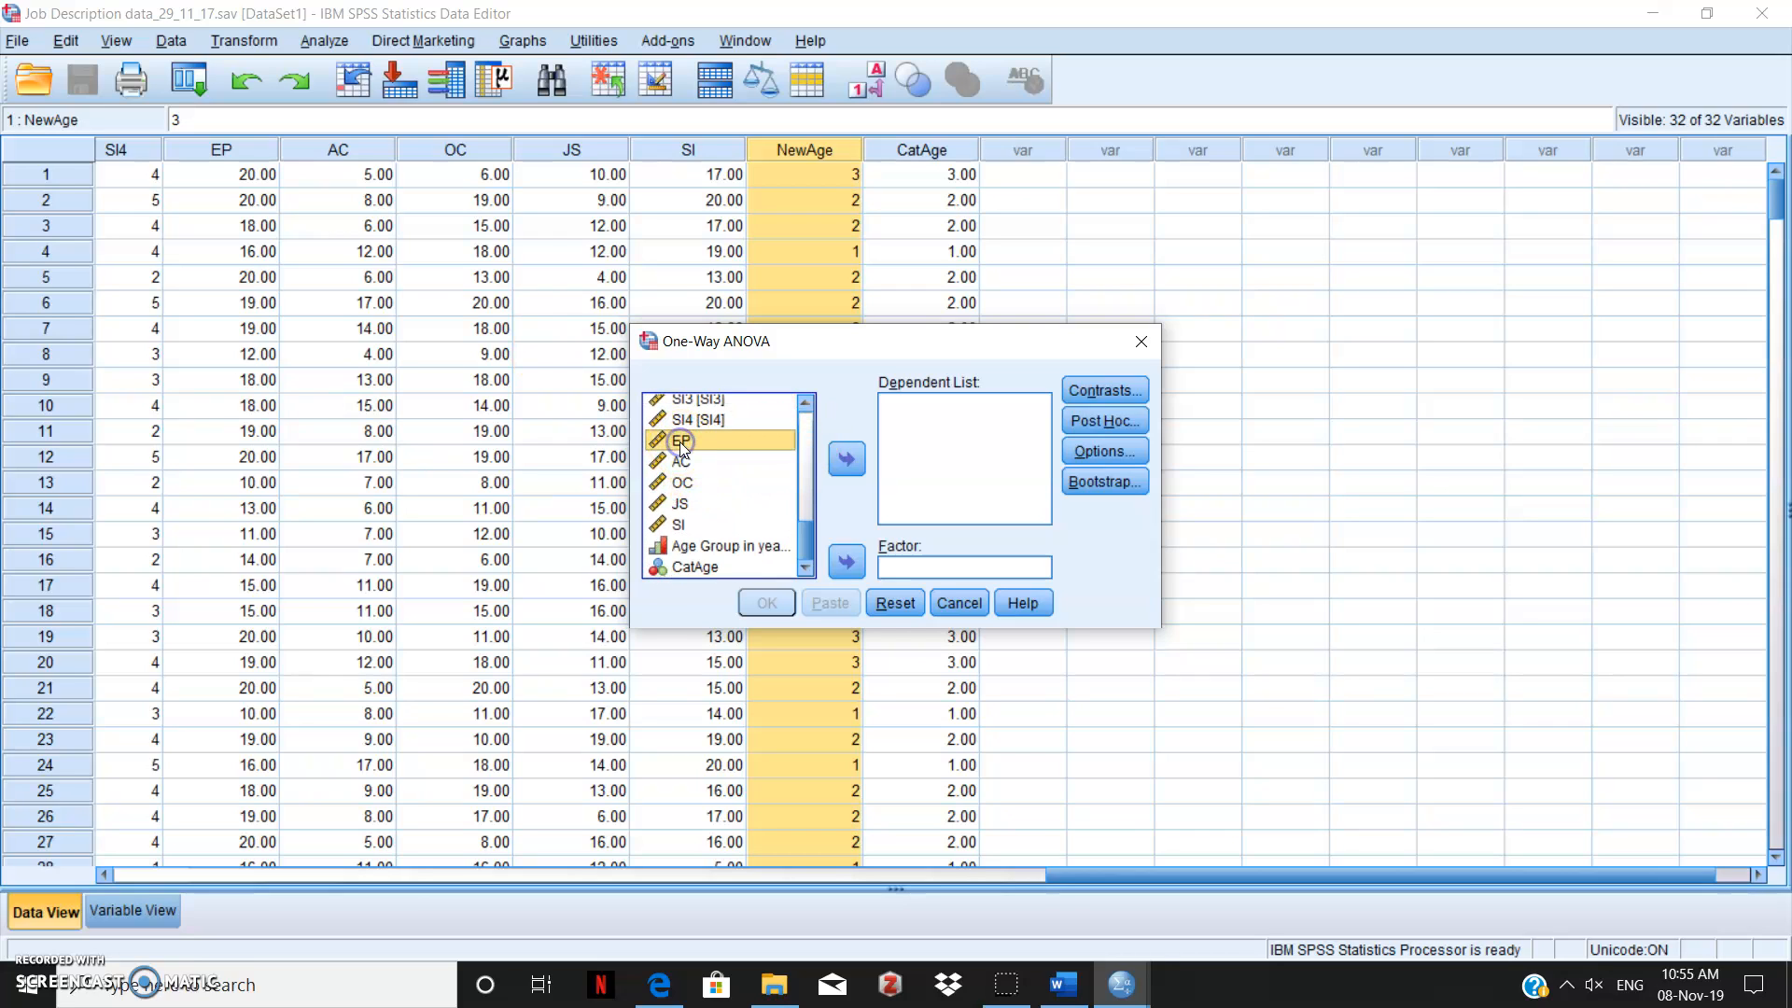
pyautogui.hotkey('shift', 'Down')
pyautogui.hotkey('shift', 'Down')
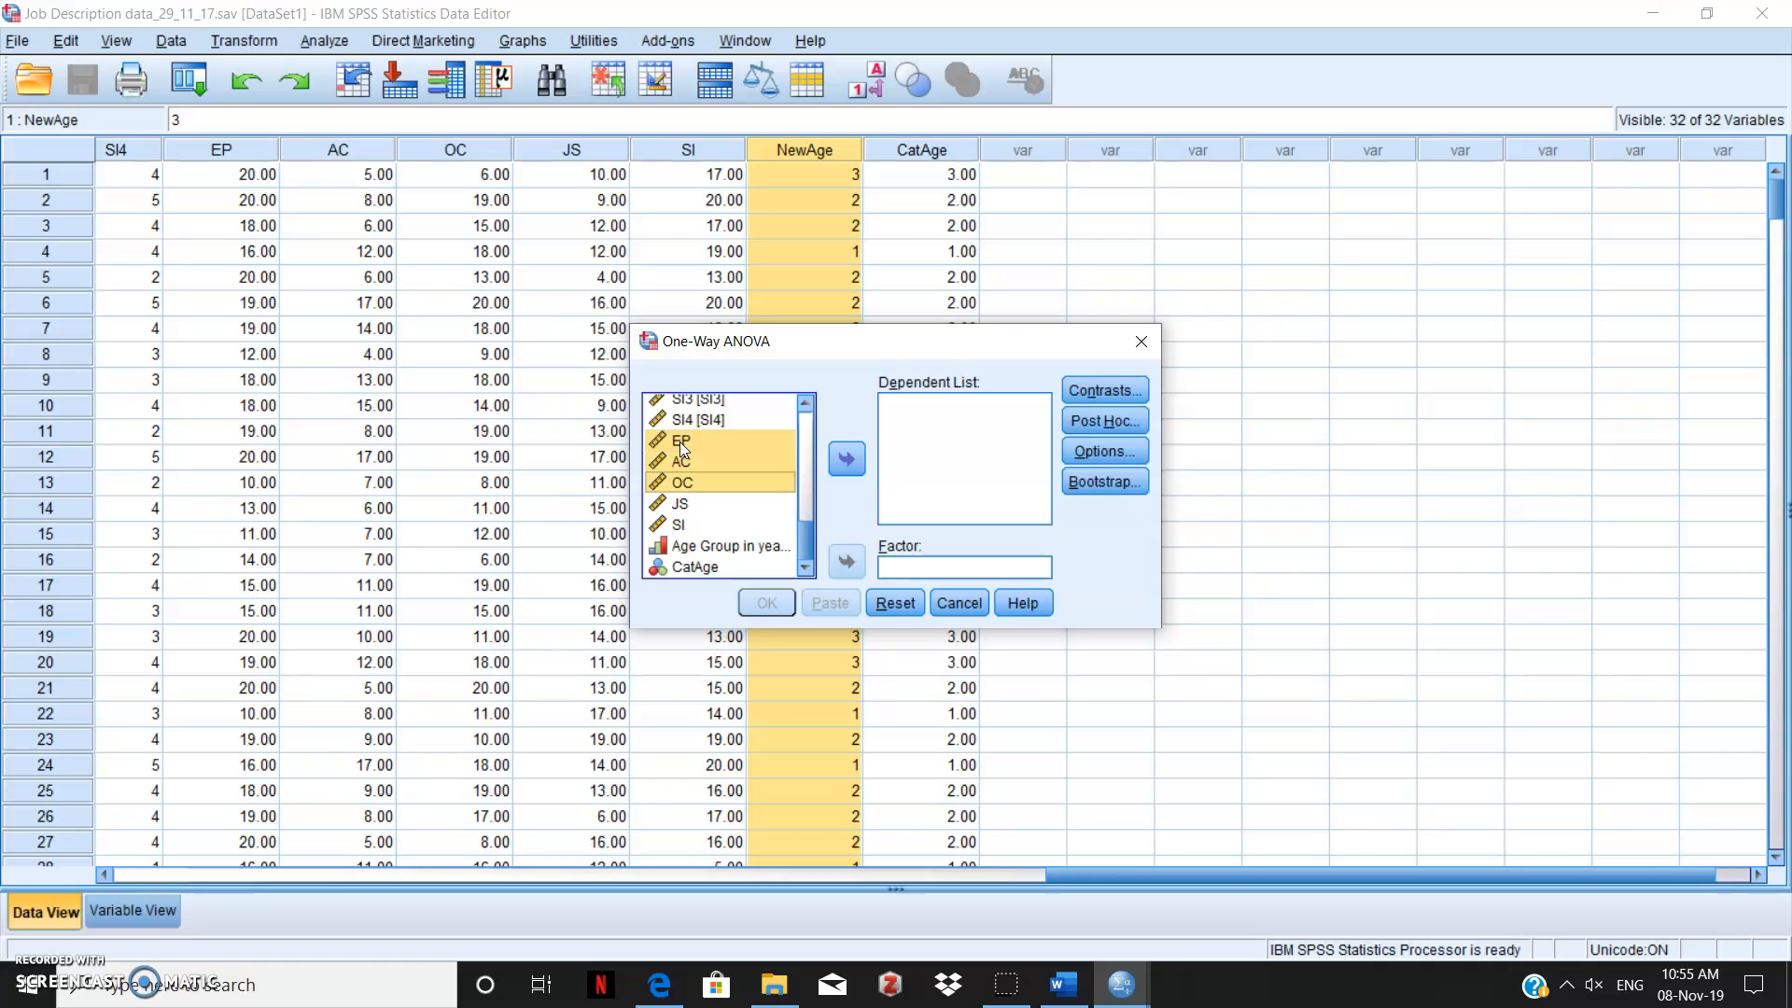
pyautogui.hotkey('shift', 'Down')
pyautogui.hotkey('shift', 'Down')
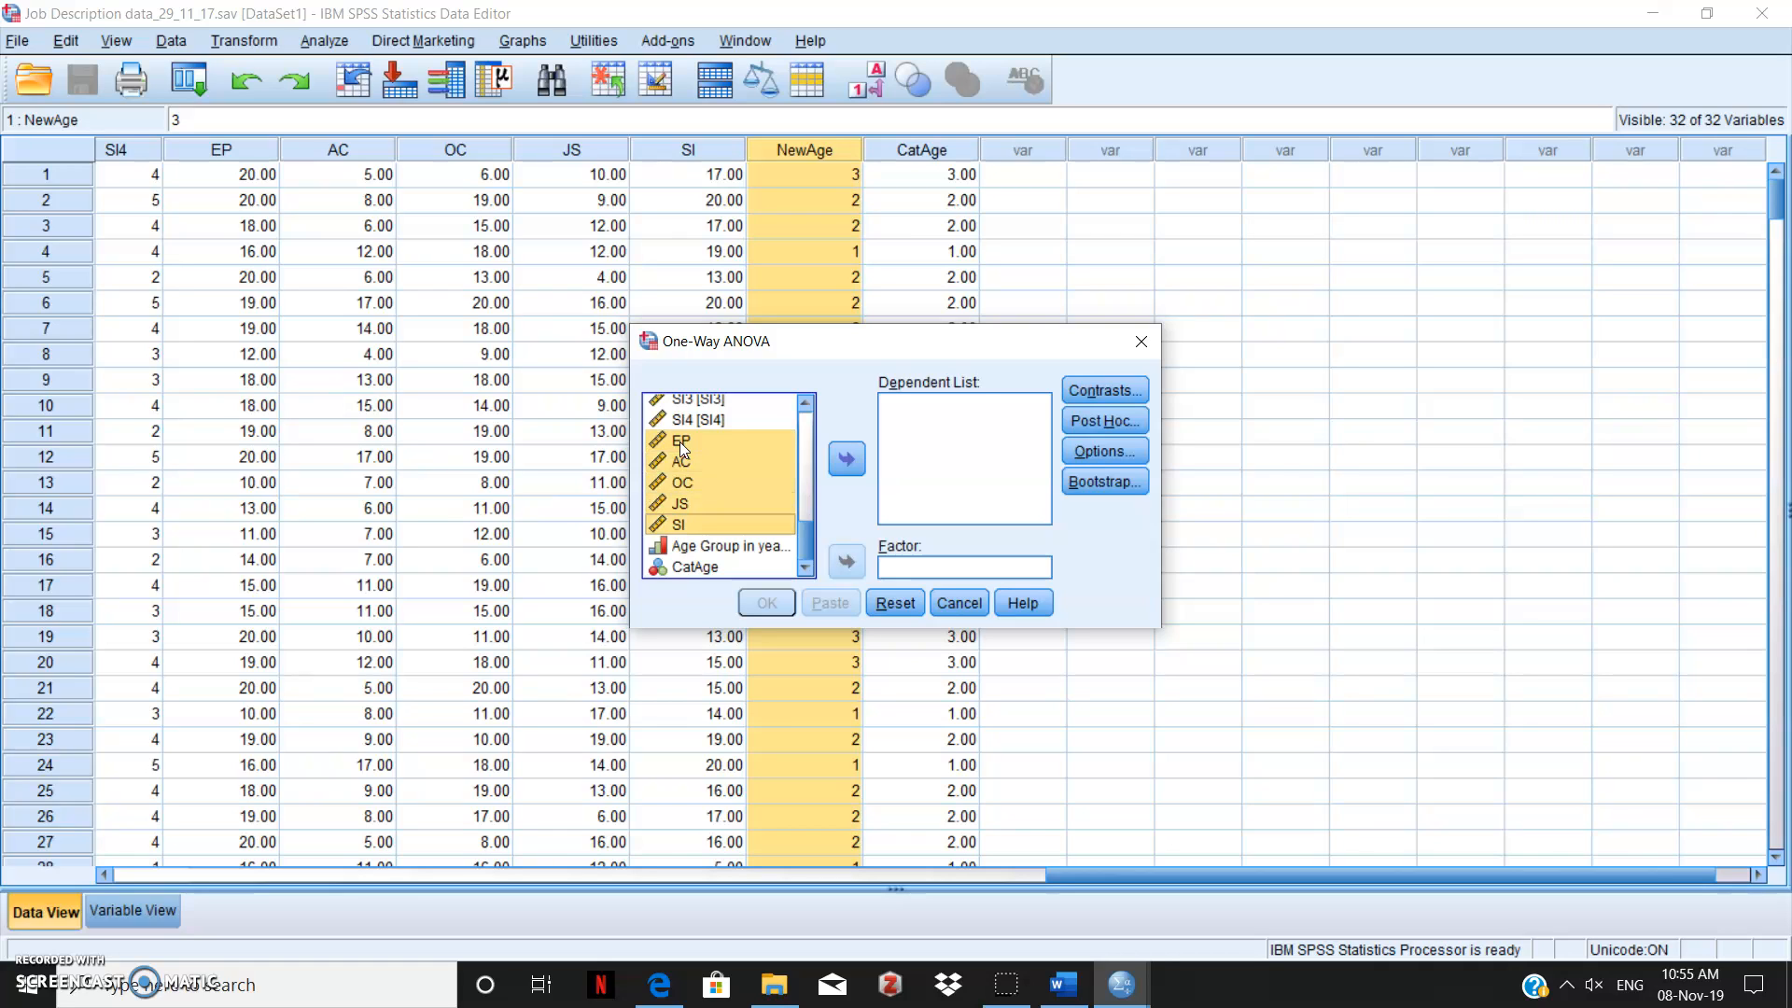
pyautogui.click(847, 465)
pyautogui.click(851, 467)
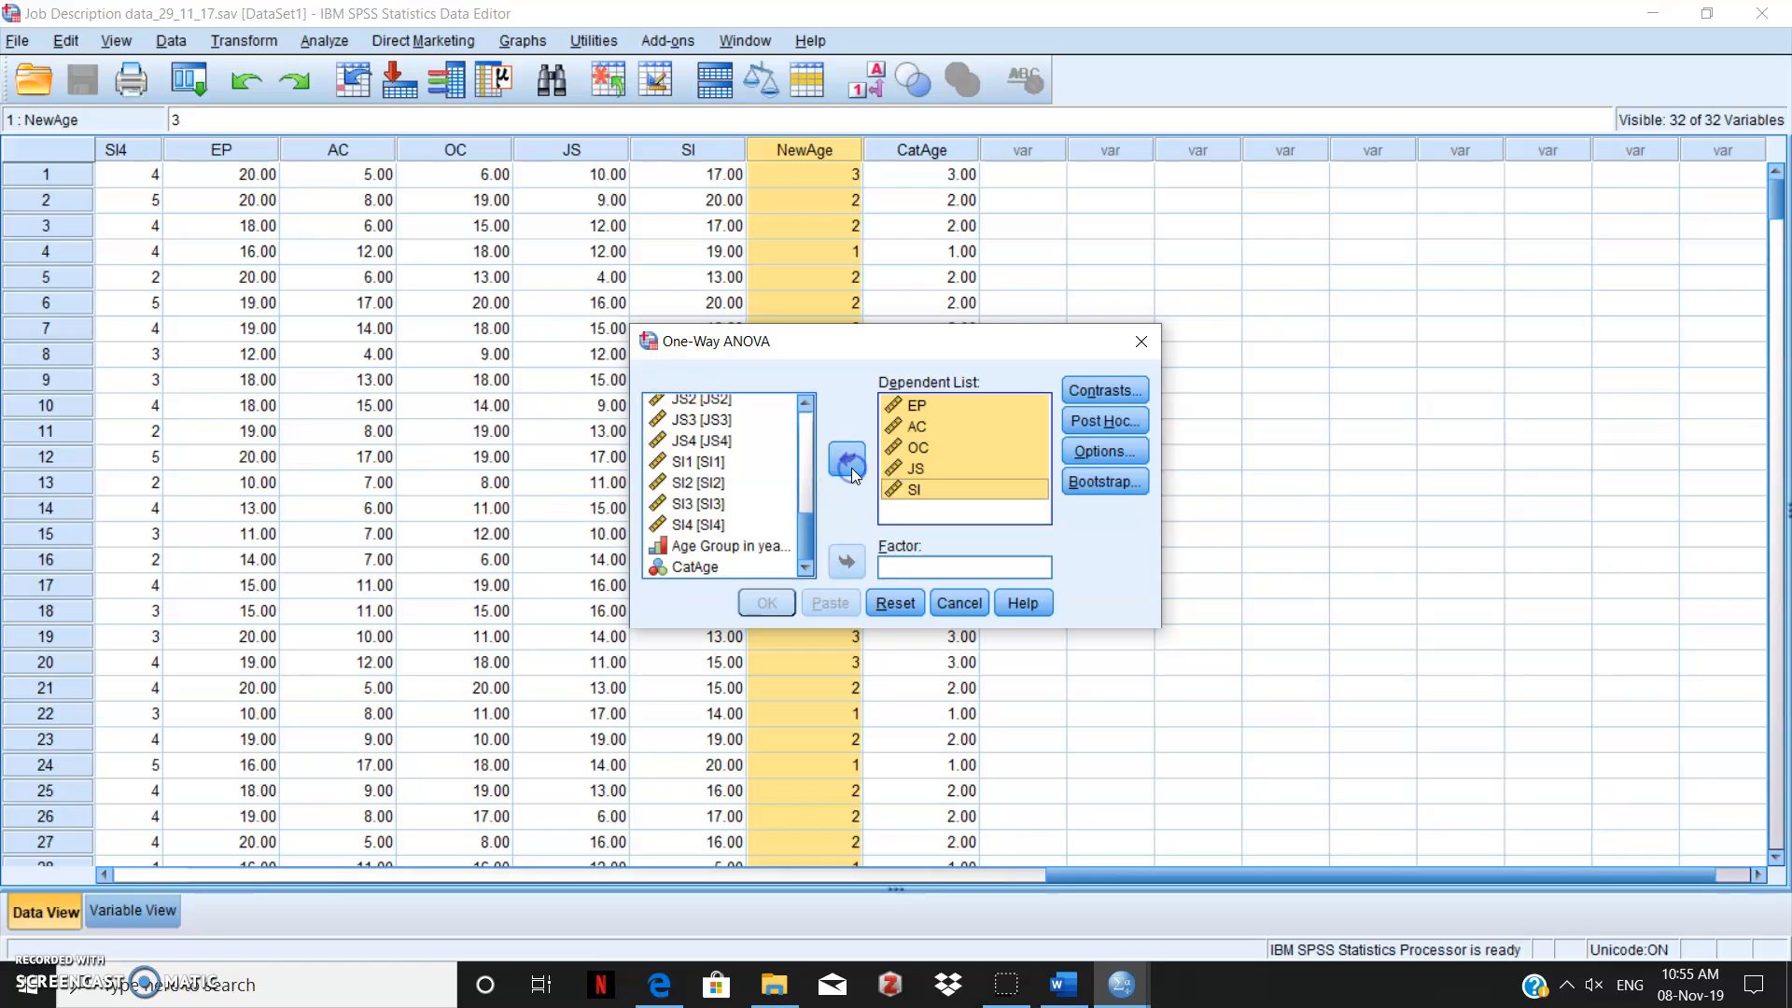
# Step: Set Age Group in year (Binned) as the factor and choose the Scheffe post hoc test
pyautogui.click(701, 555)
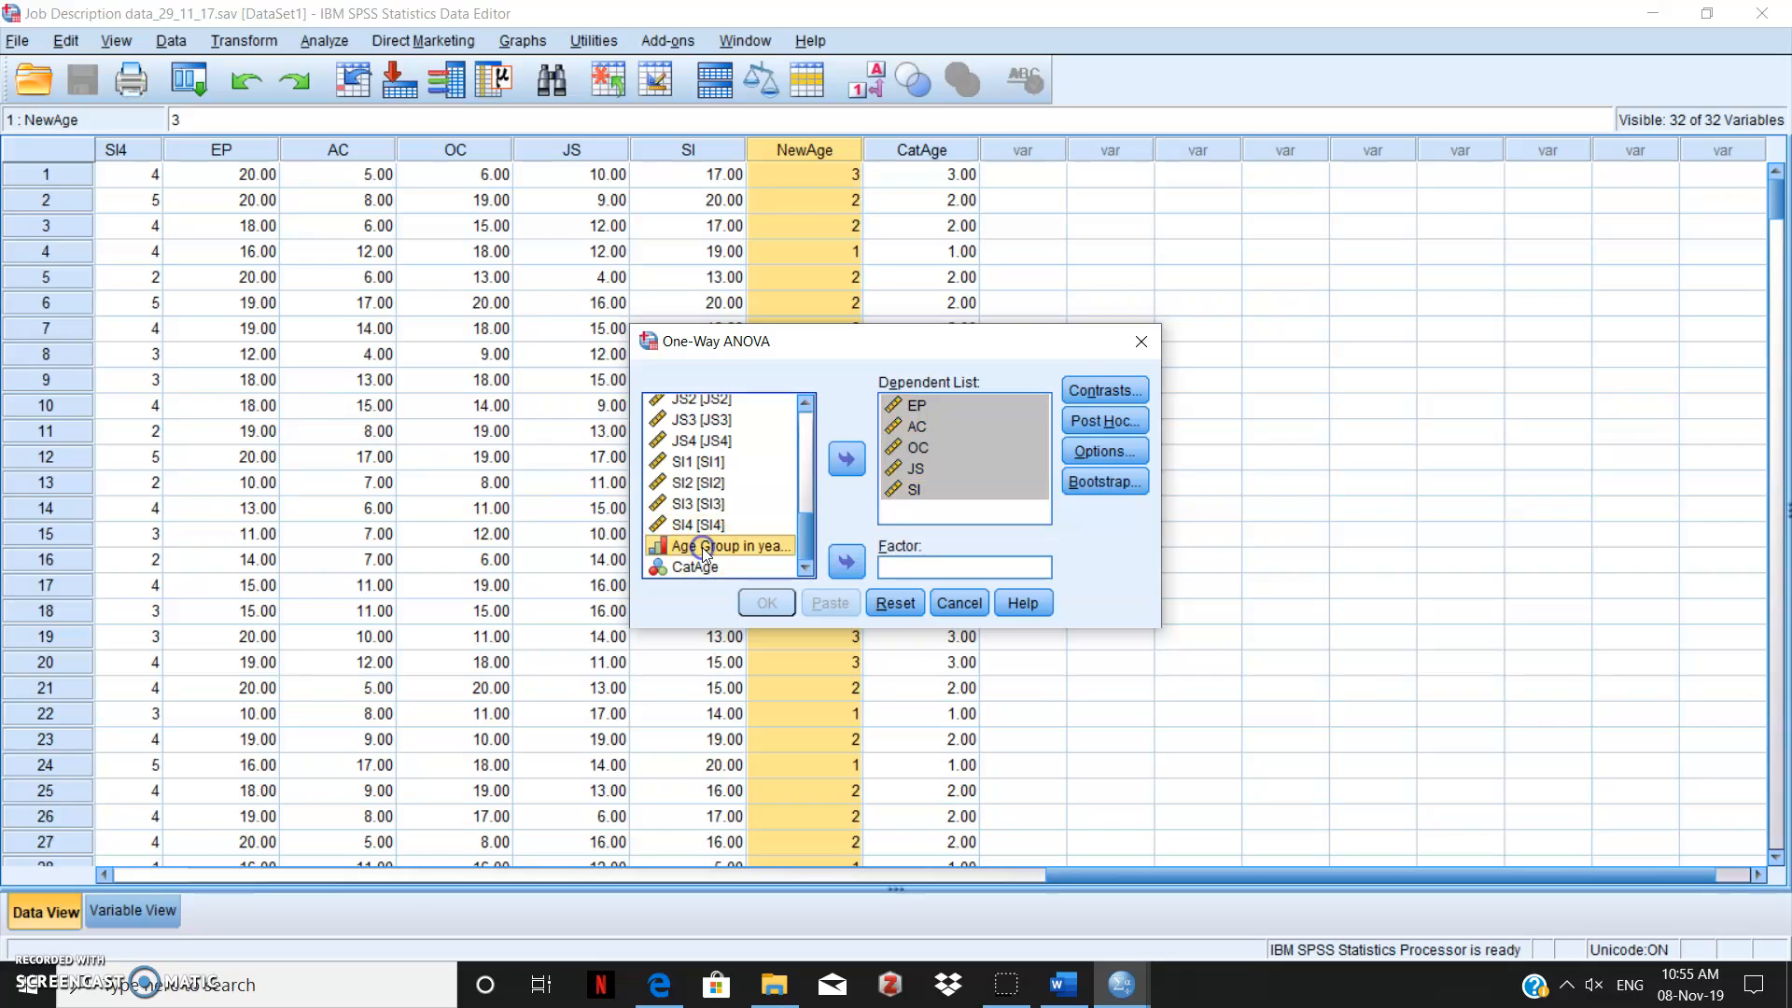
pyautogui.click(841, 563)
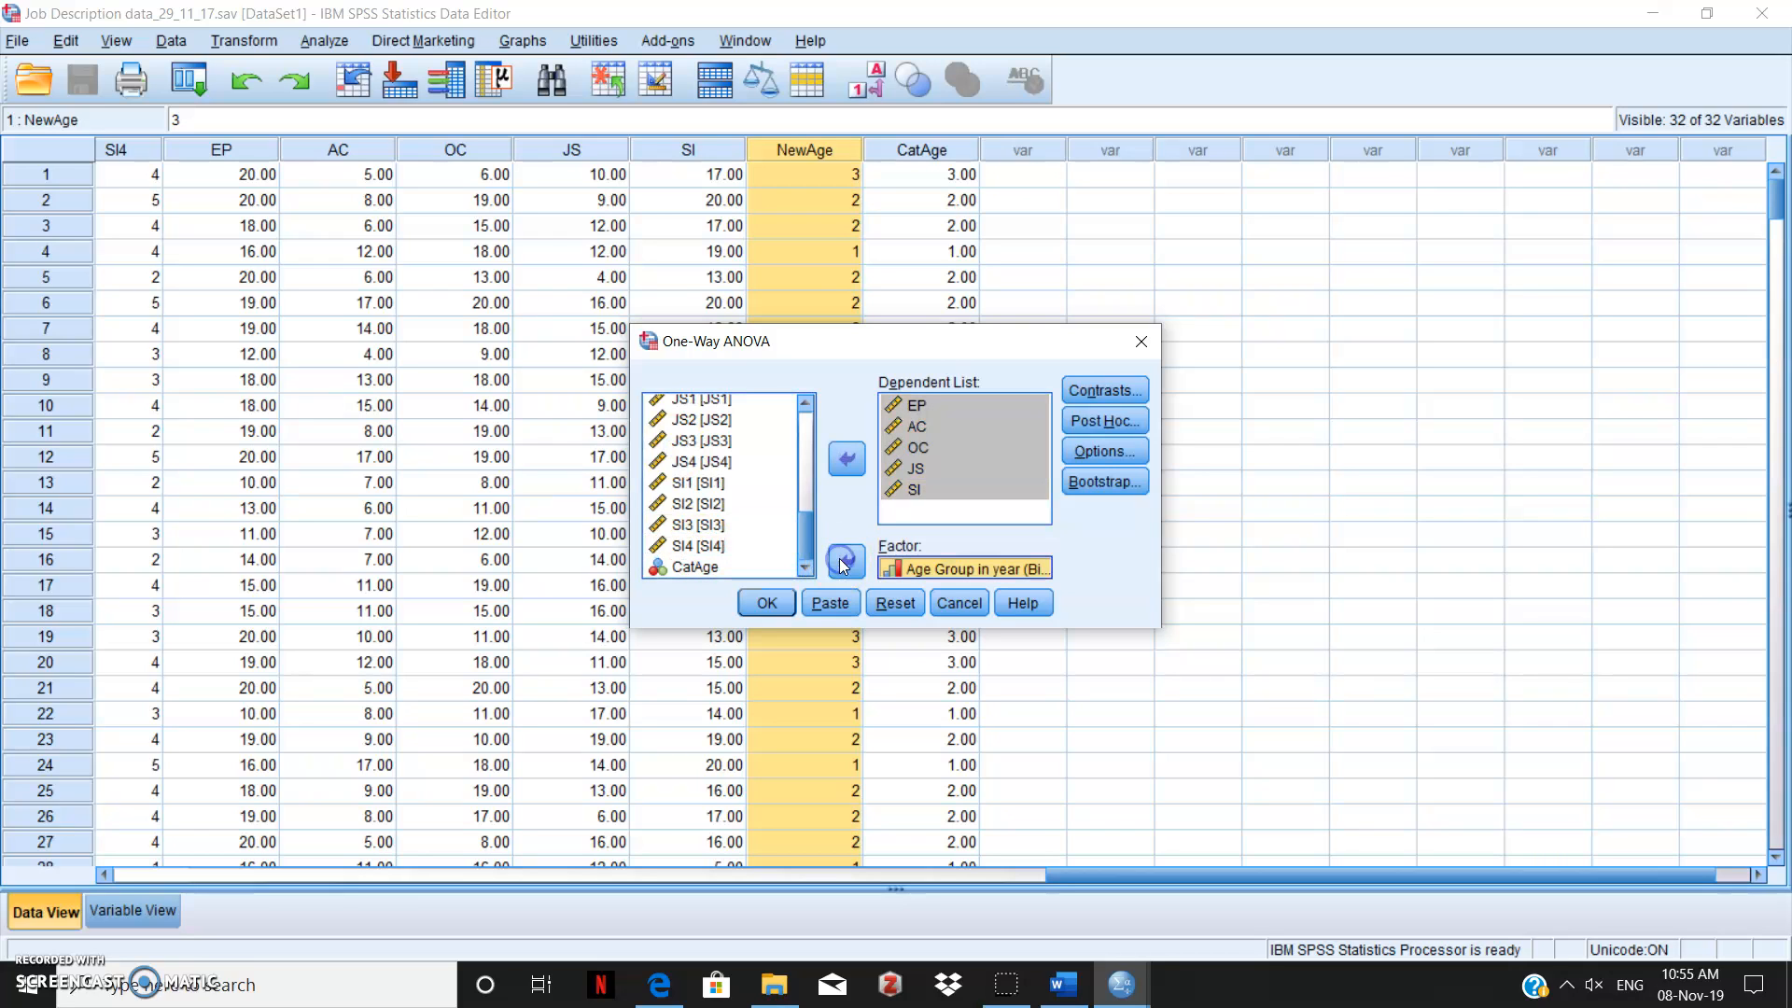
pyautogui.click(1101, 422)
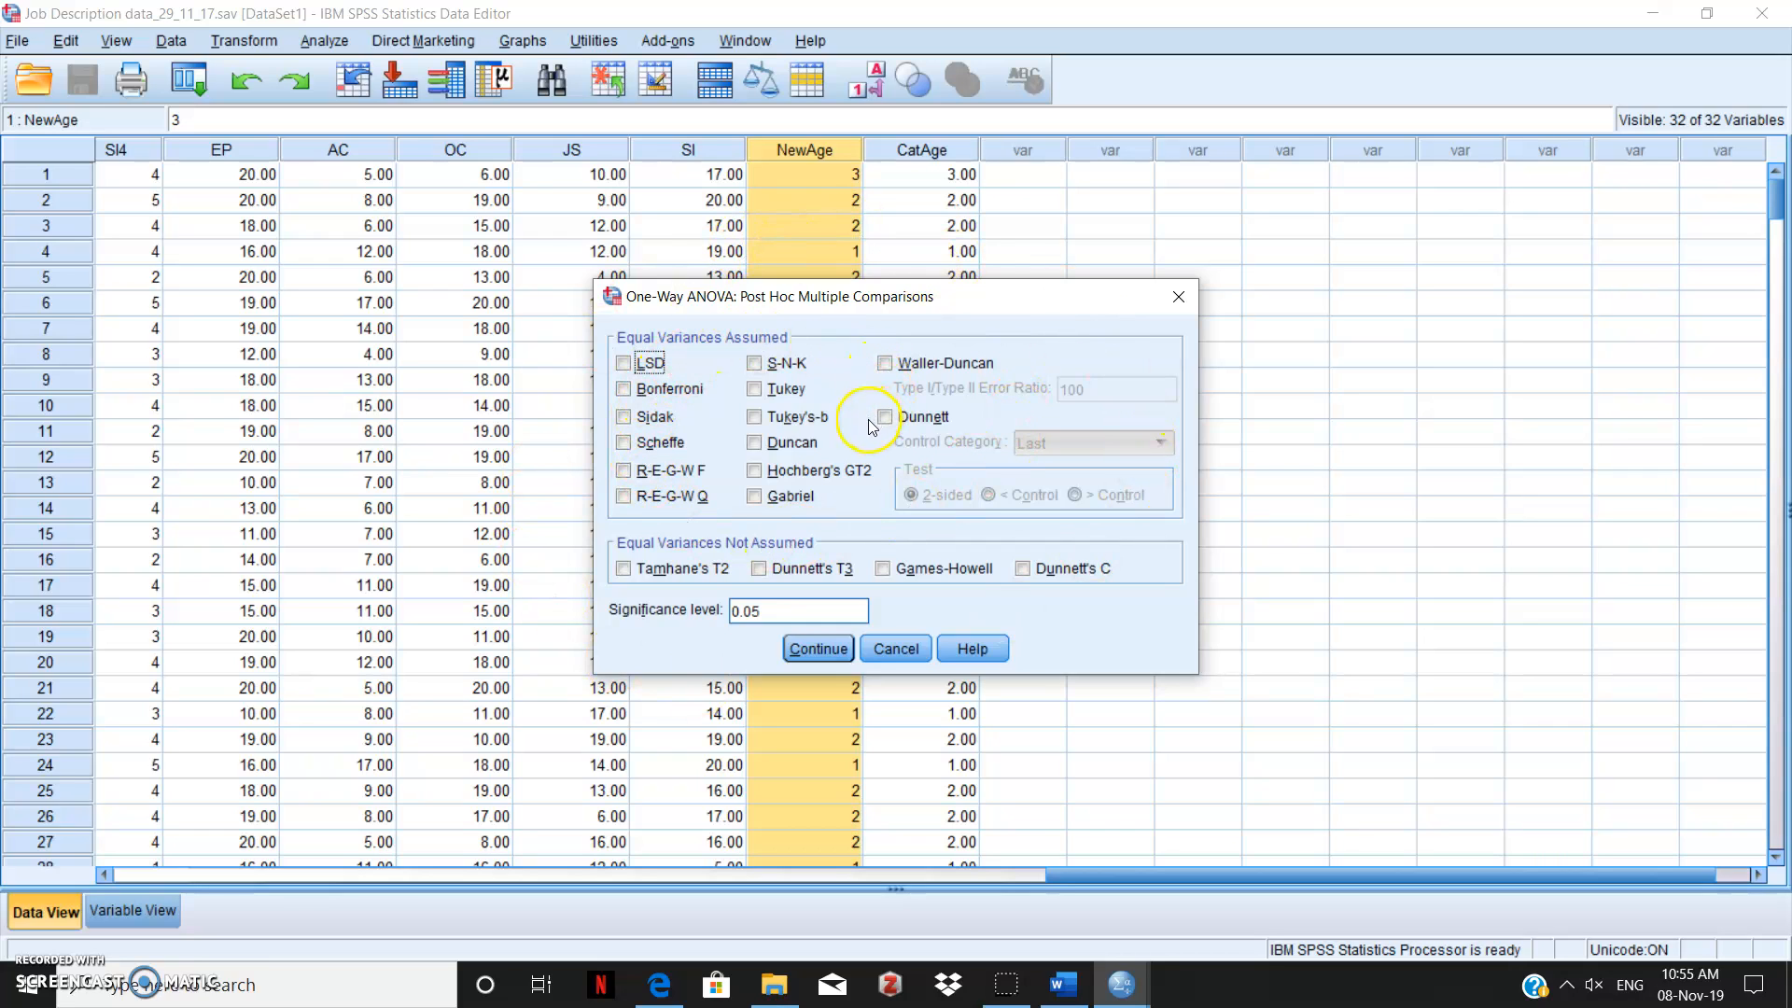
pyautogui.click(623, 442)
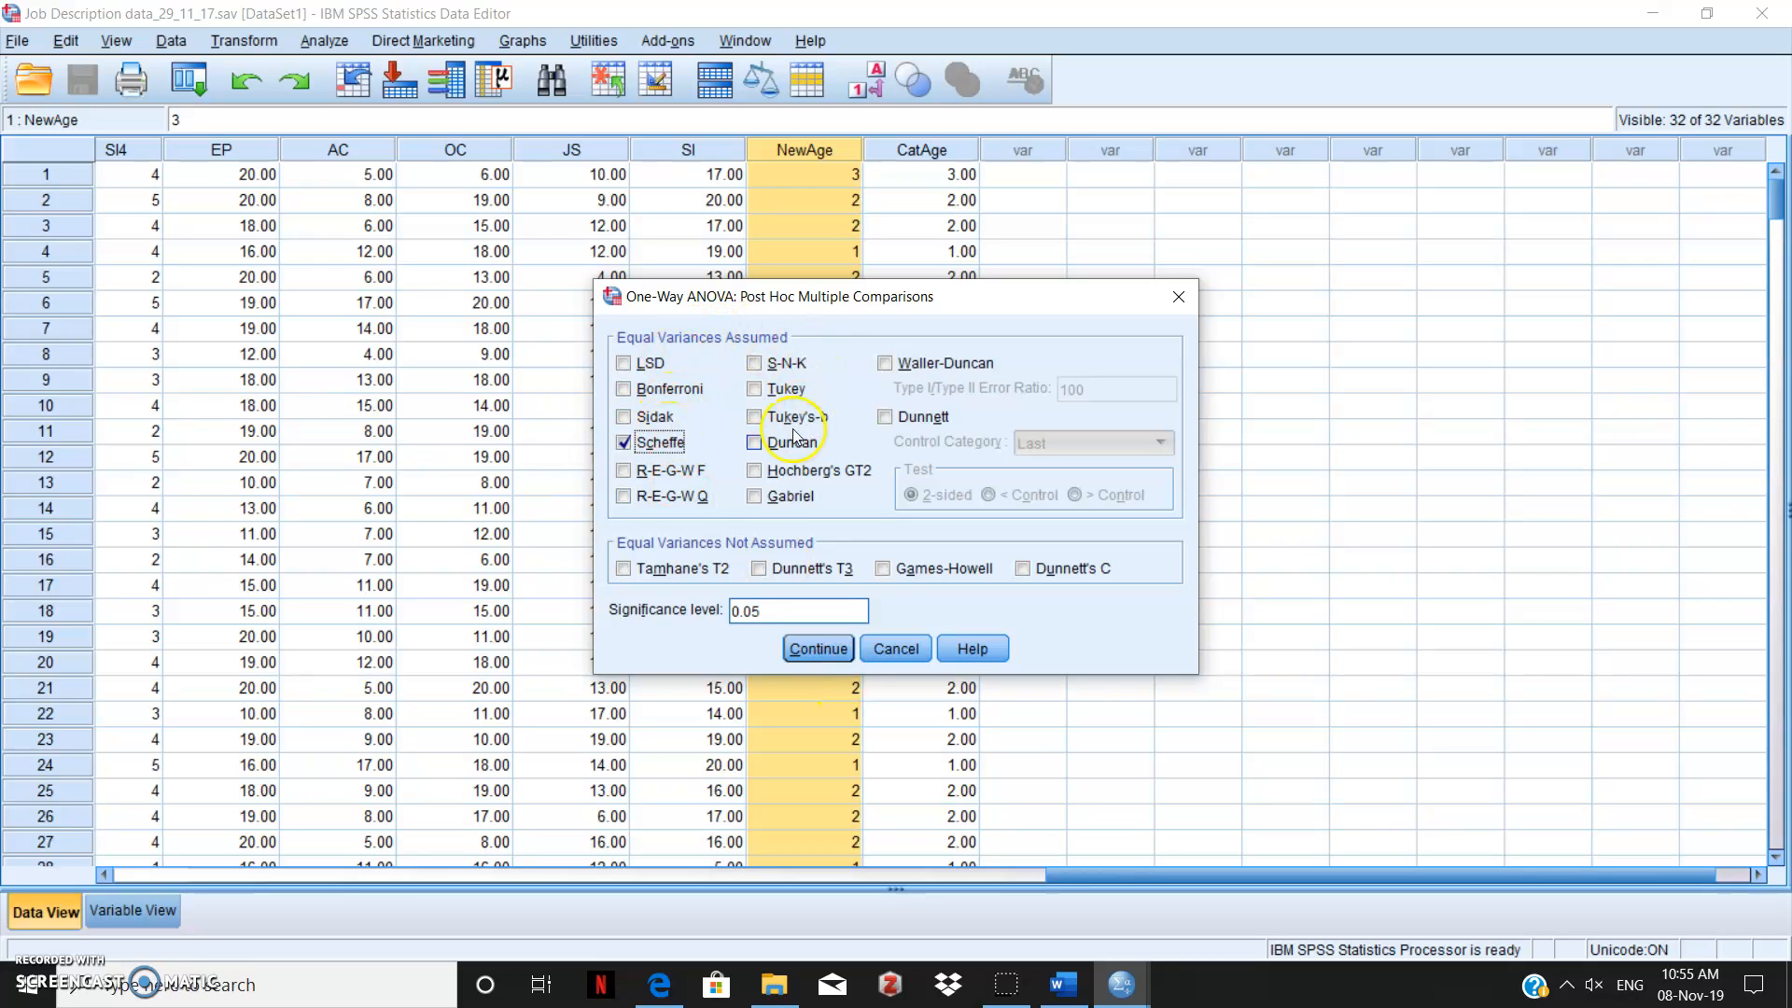
pyautogui.click(826, 650)
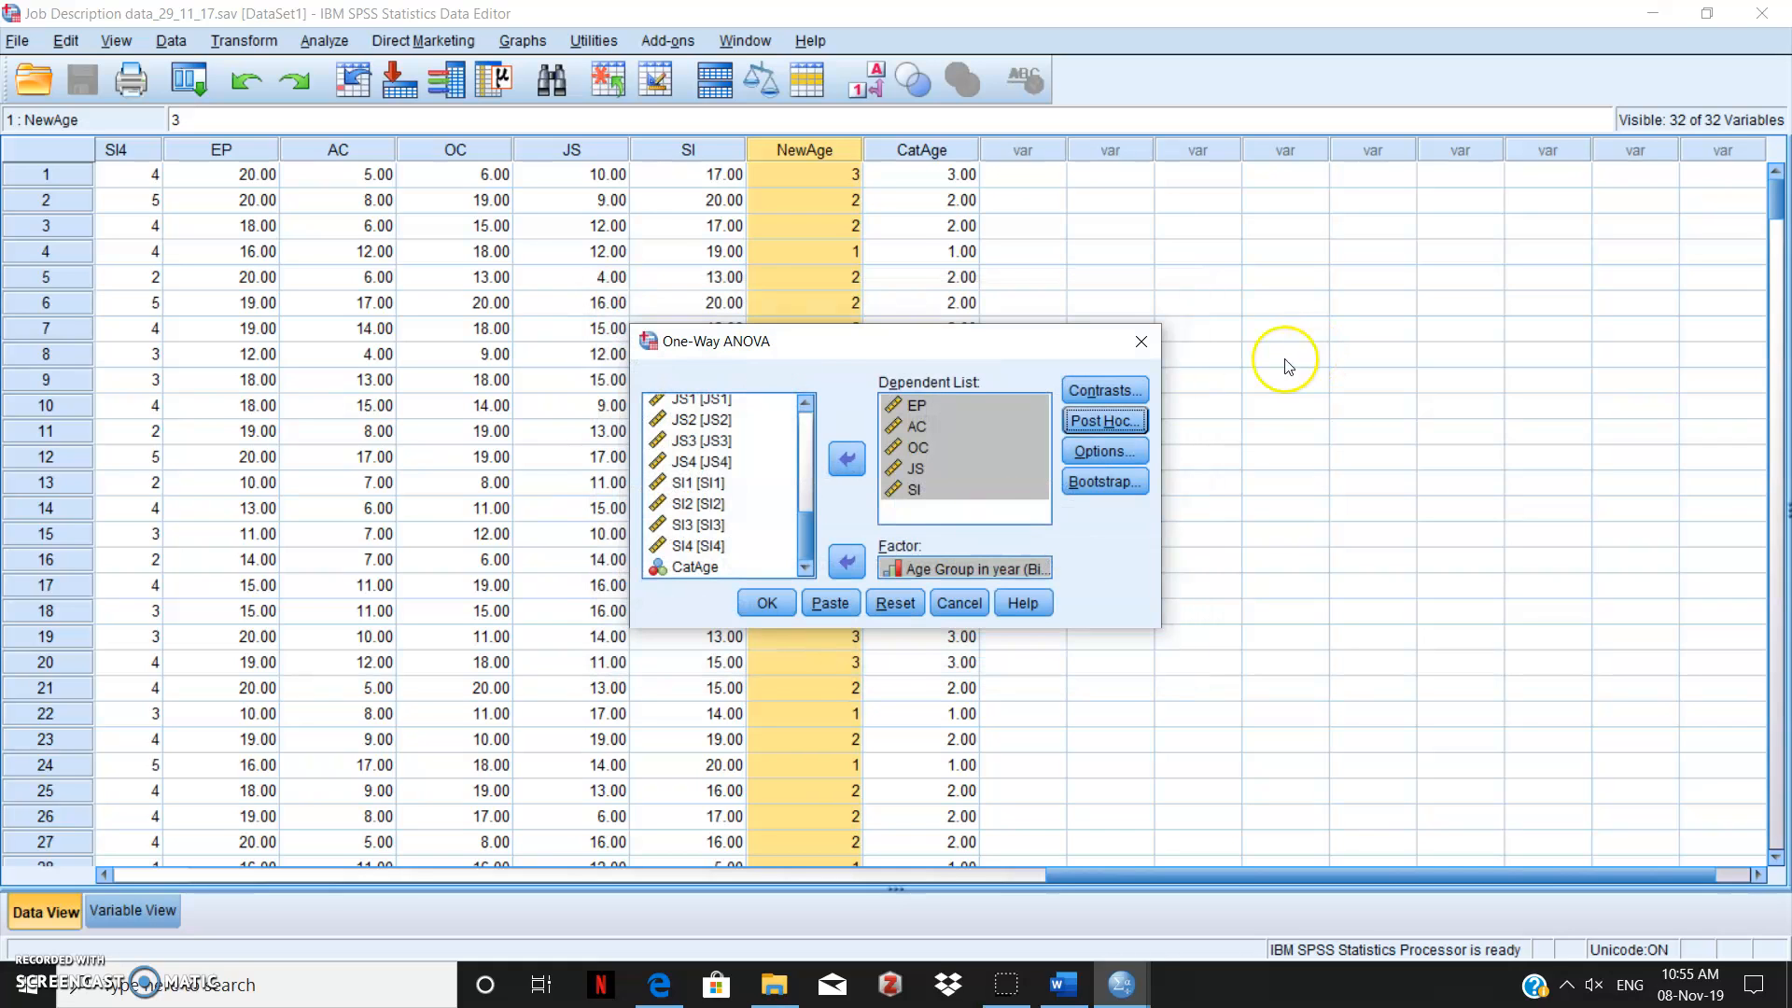
# Step: Include Descriptive statistics in the ANOVA options and run the analysis
pyautogui.moveTo(955, 588); pyautogui.dragTo(926, 551)
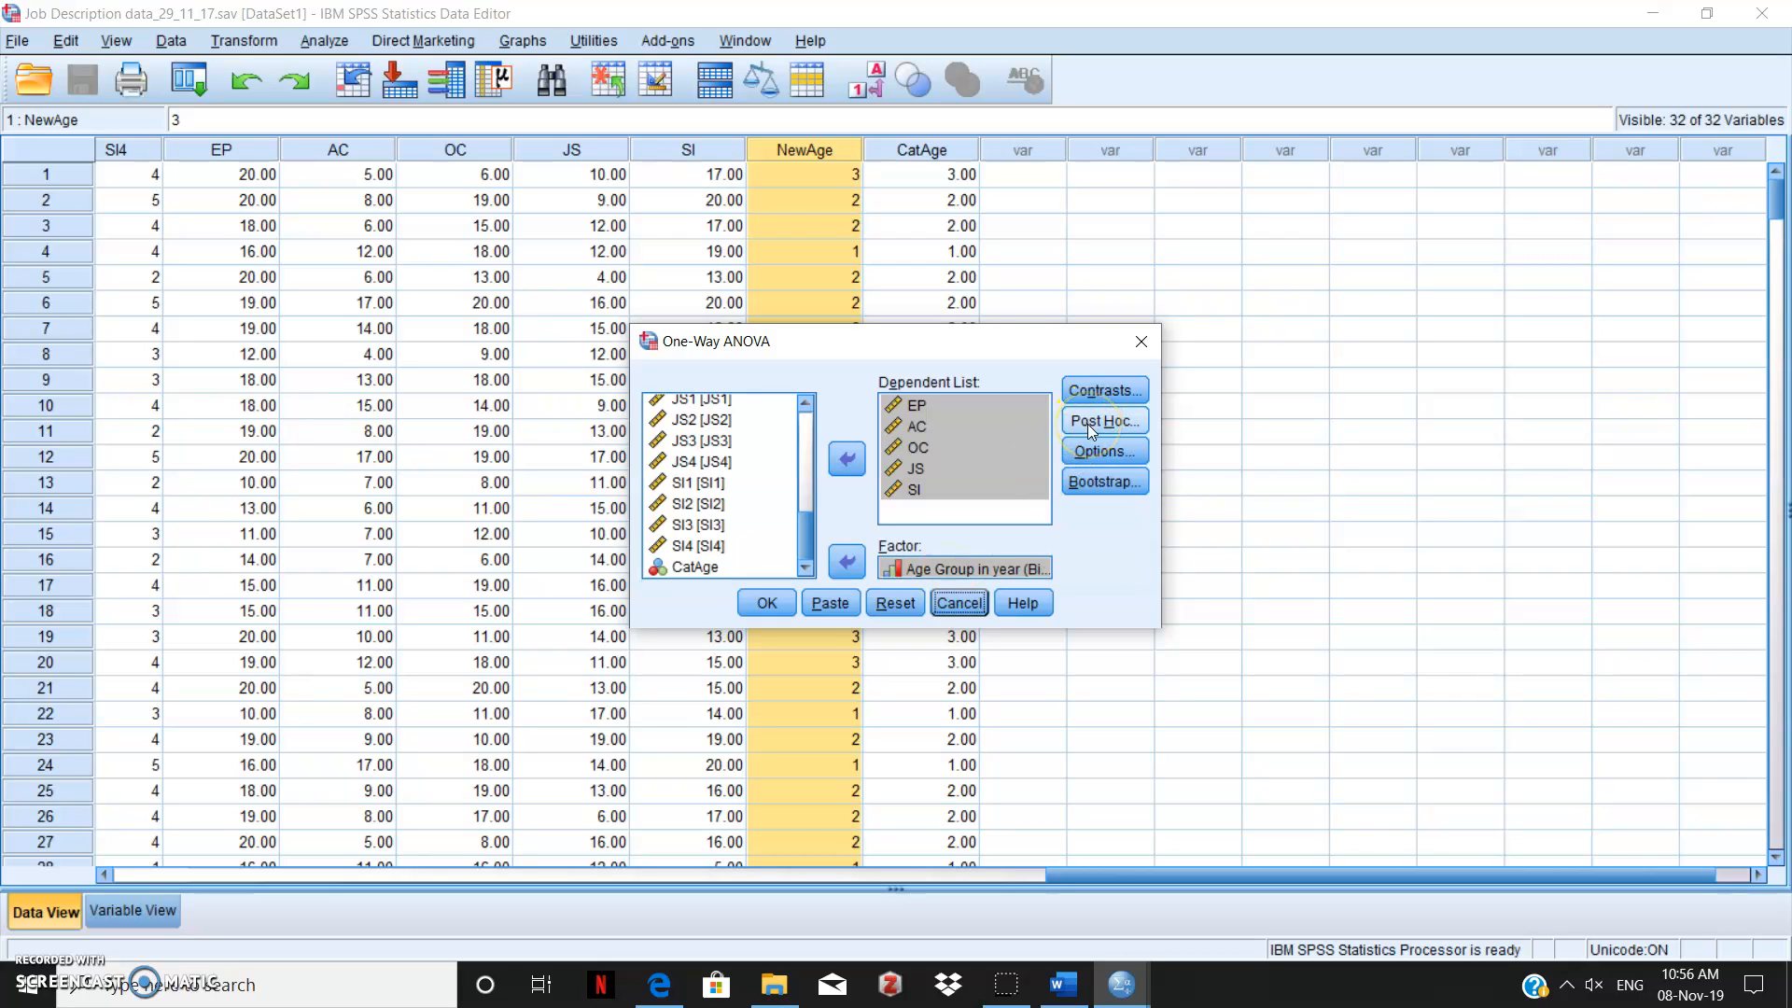
pyautogui.click(1089, 456)
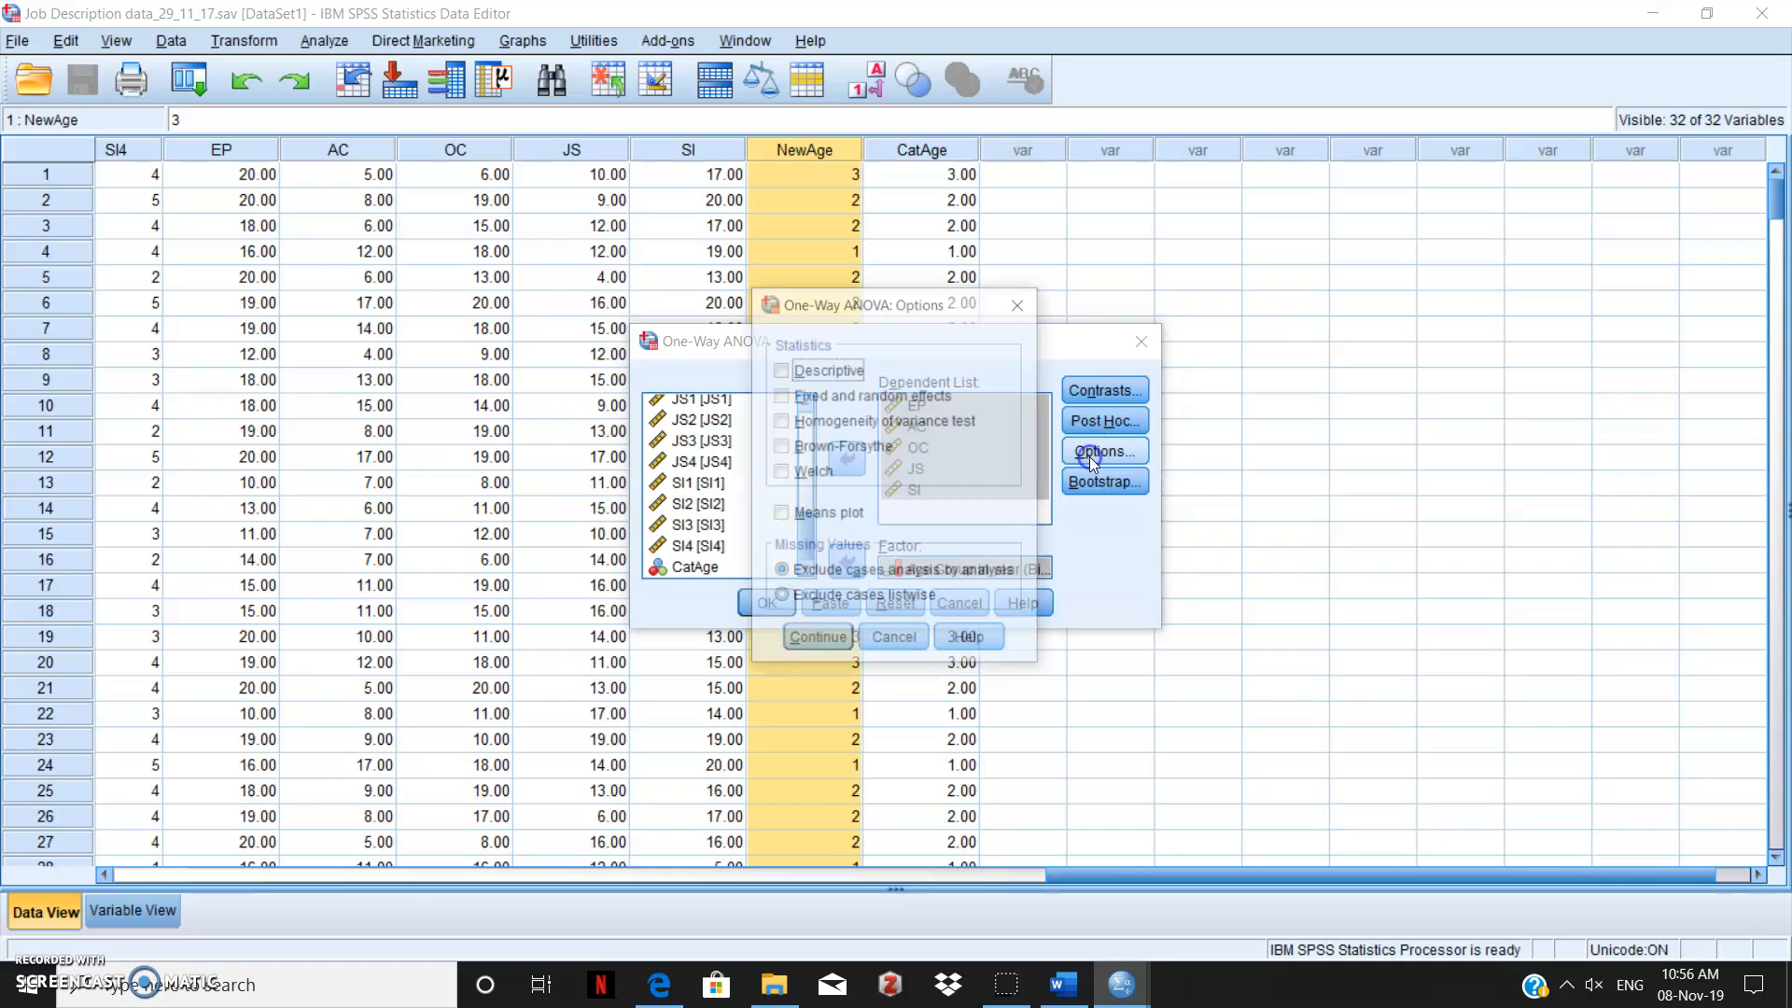
pyautogui.click(783, 370)
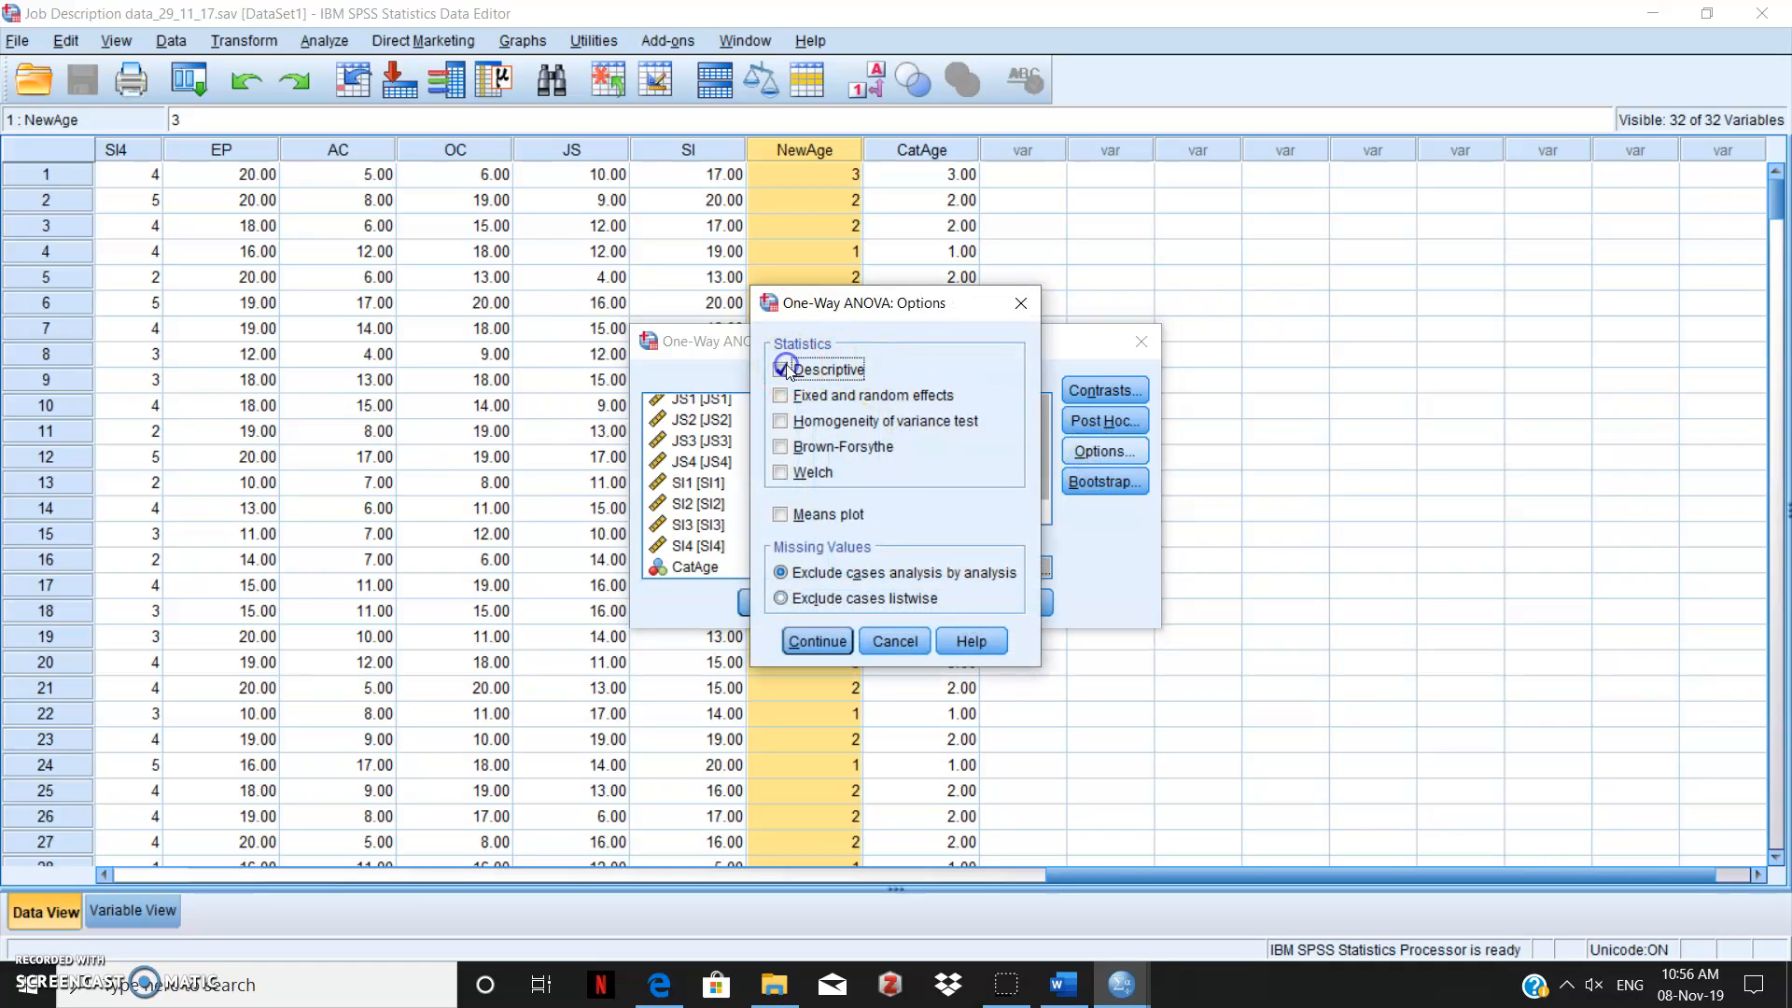
pyautogui.click(815, 653)
pyautogui.click(763, 606)
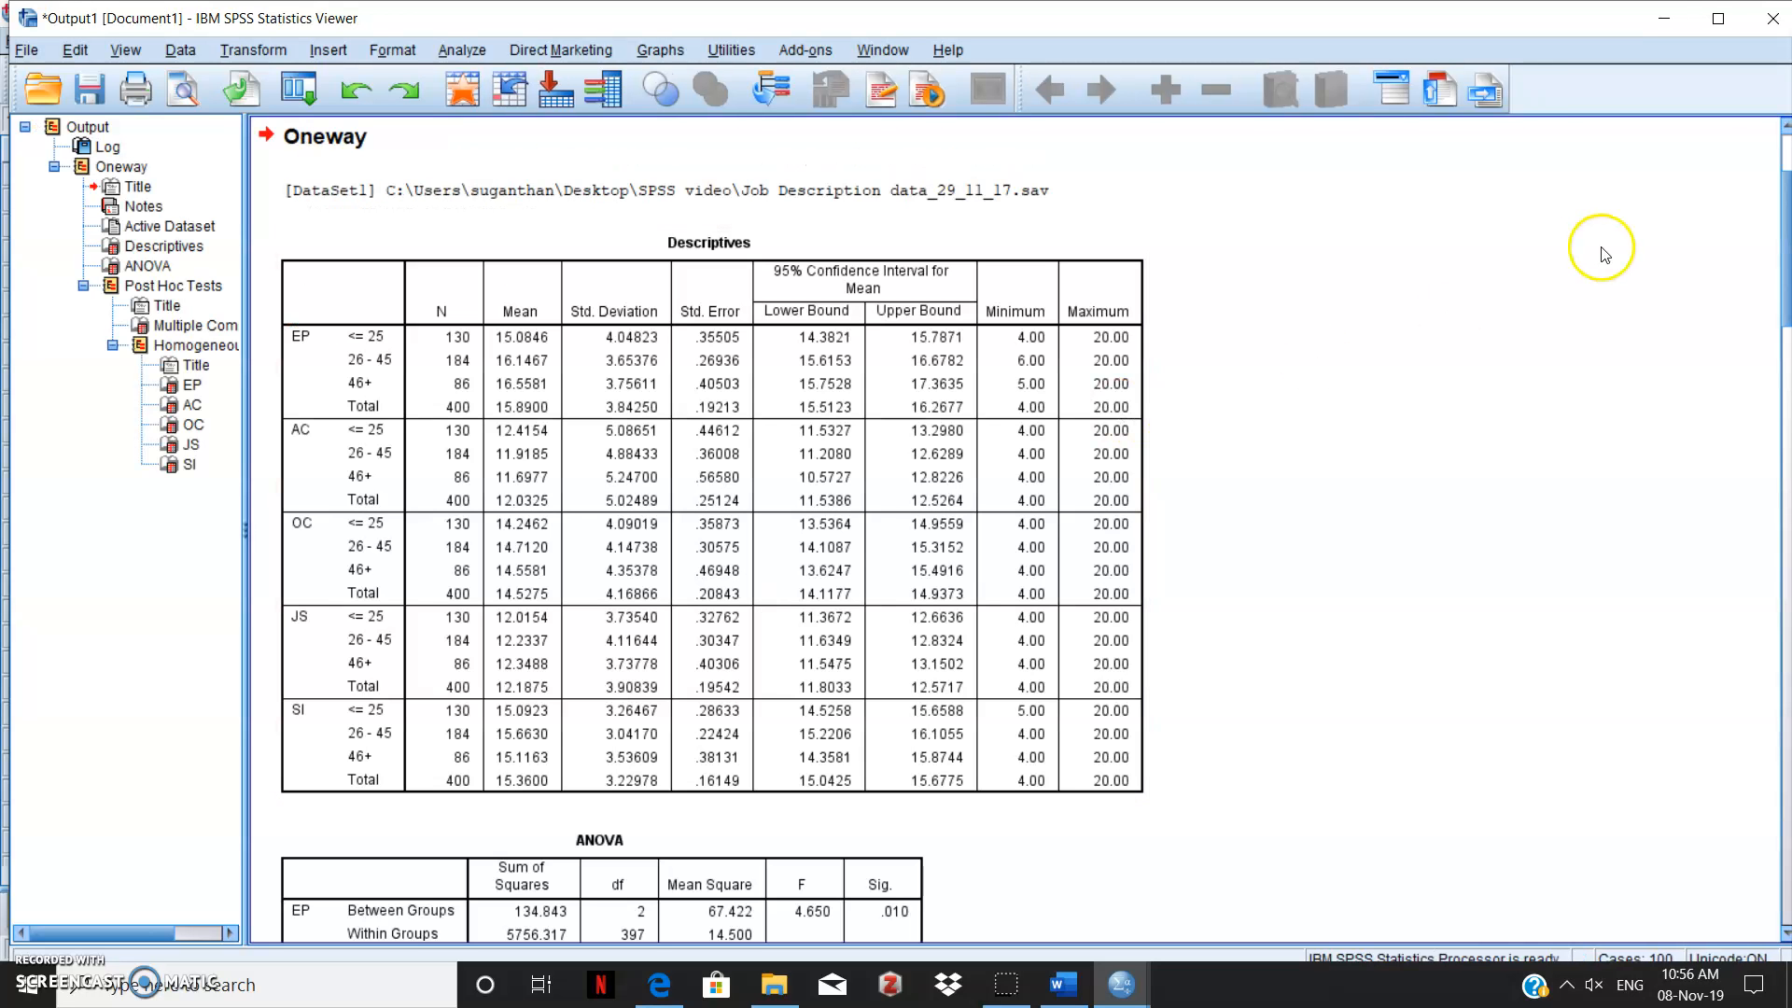
# Step: Look through the Oneway output from the Descriptives table to the Scheffe Multiple Comparisons table
pyautogui.moveTo(1787, 243); pyautogui.dragTo(1785, 254)
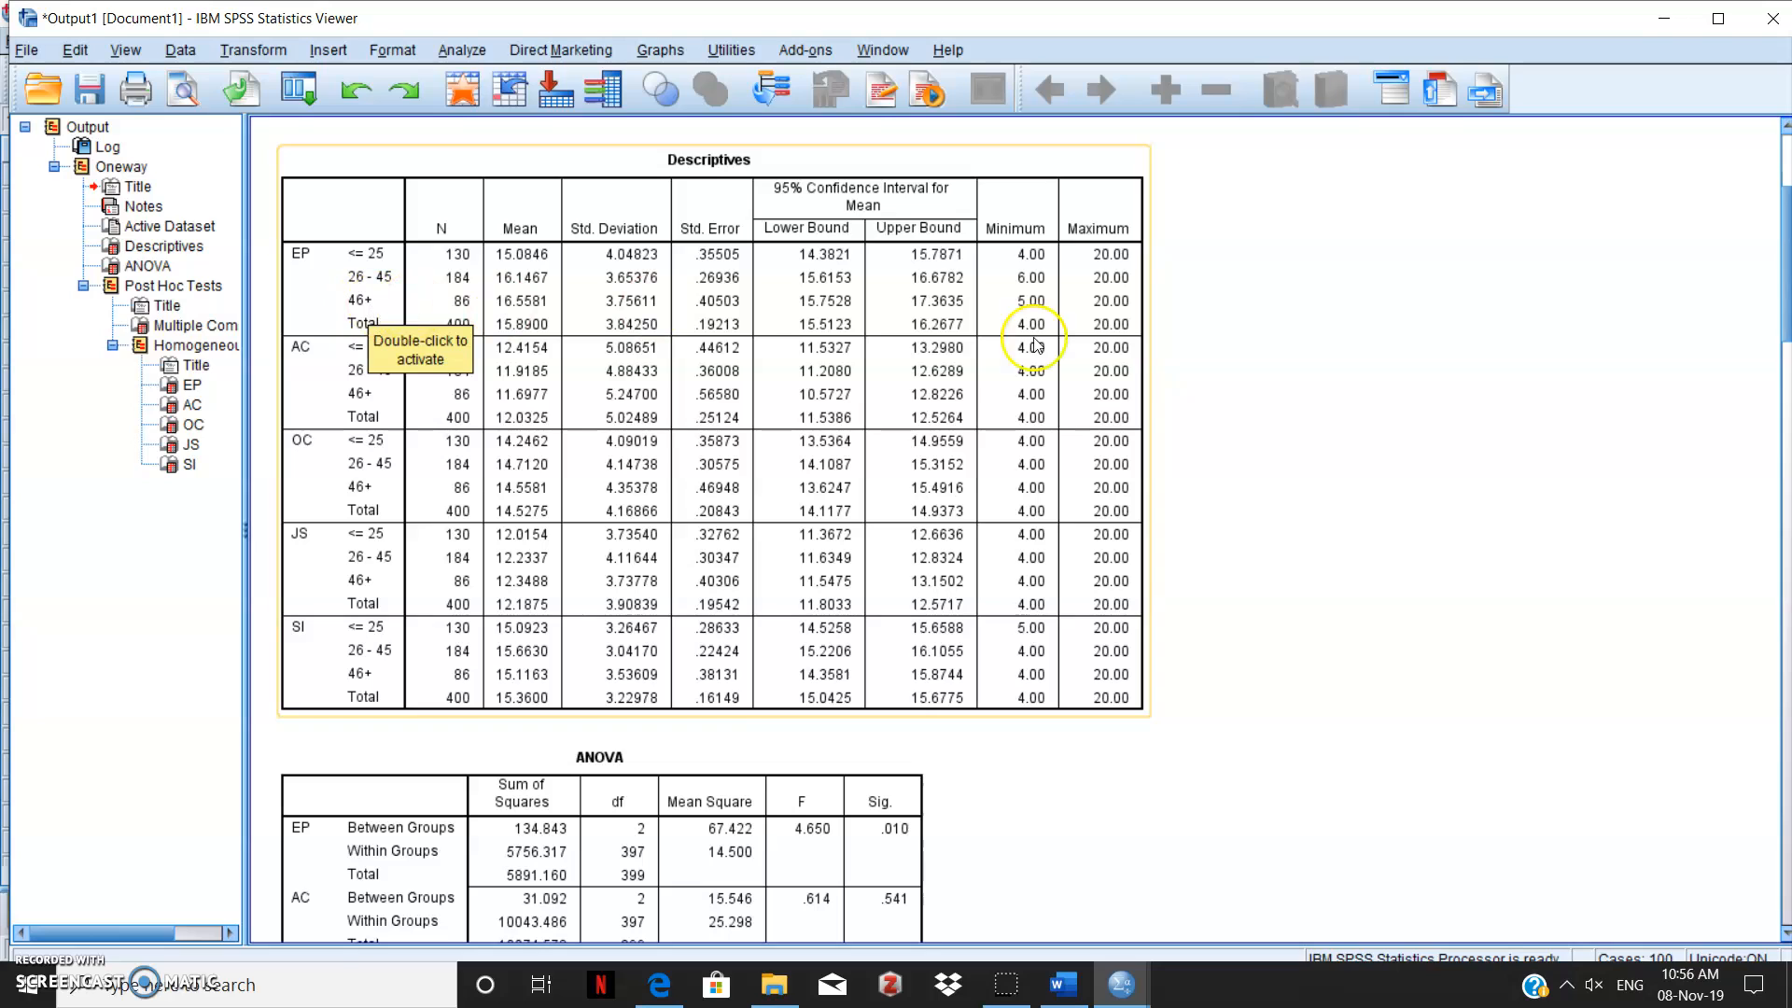
pyautogui.click(1786, 490)
pyautogui.click(1786, 487)
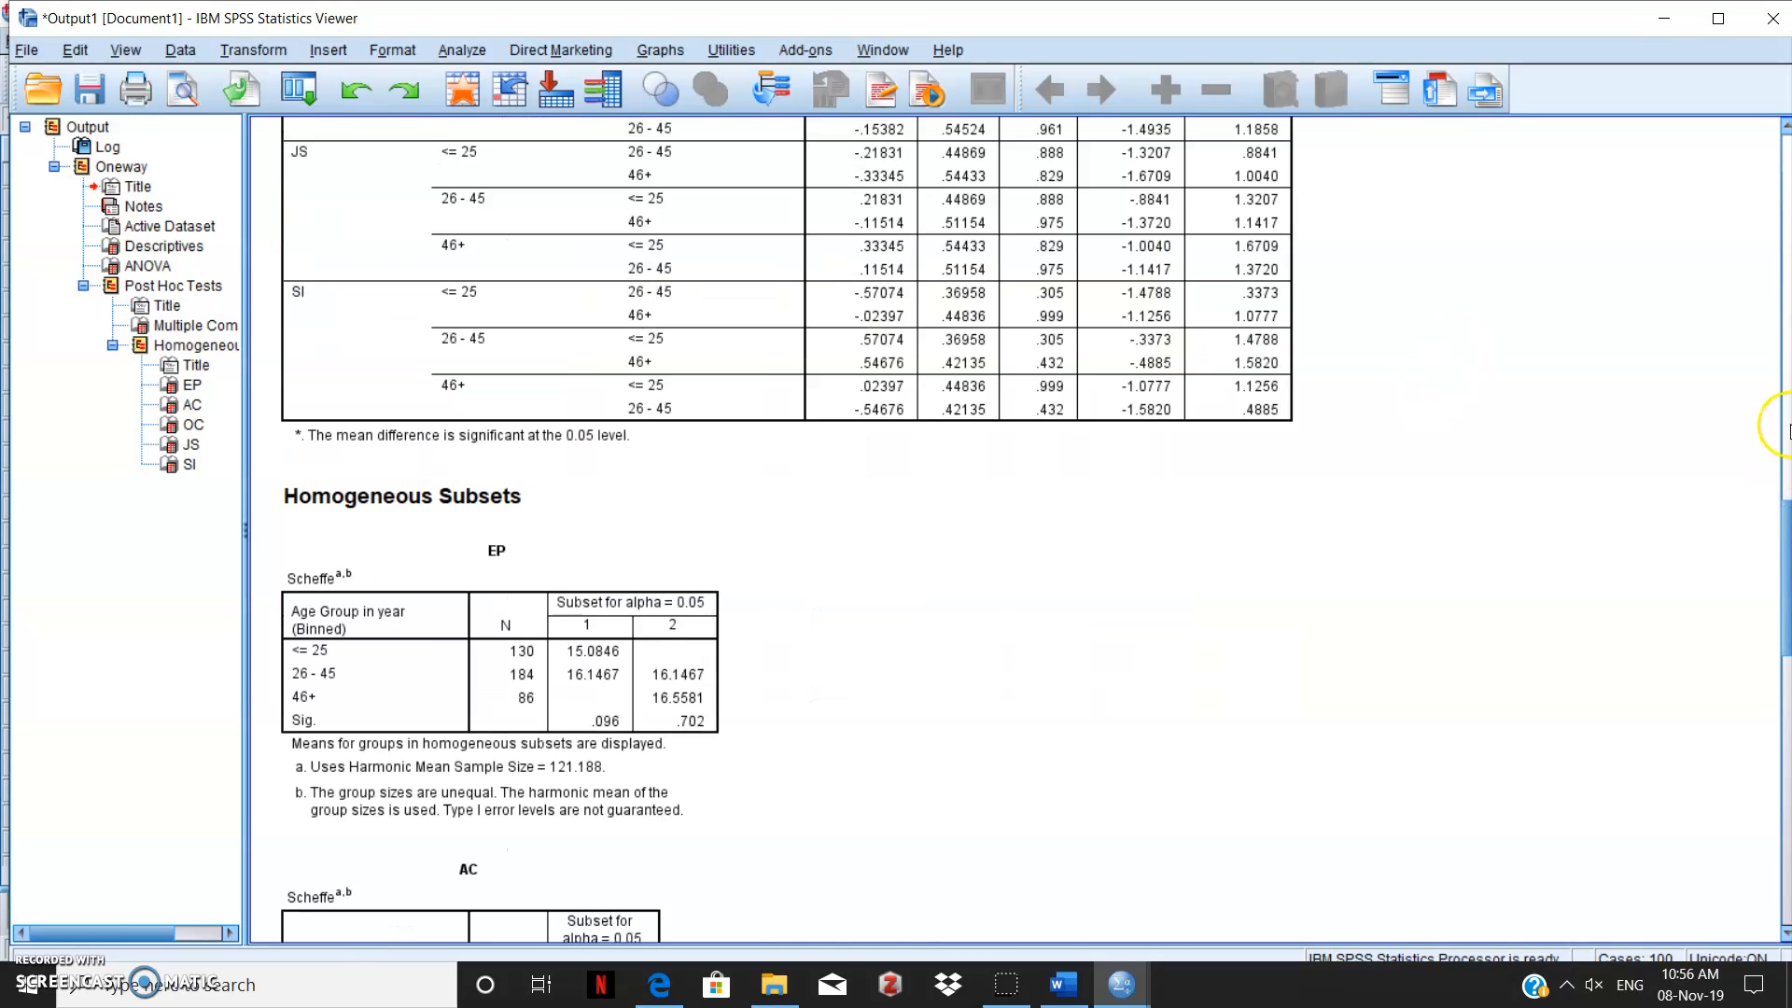
pyautogui.moveTo(1788, 514); pyautogui.dragTo(1784, 279)
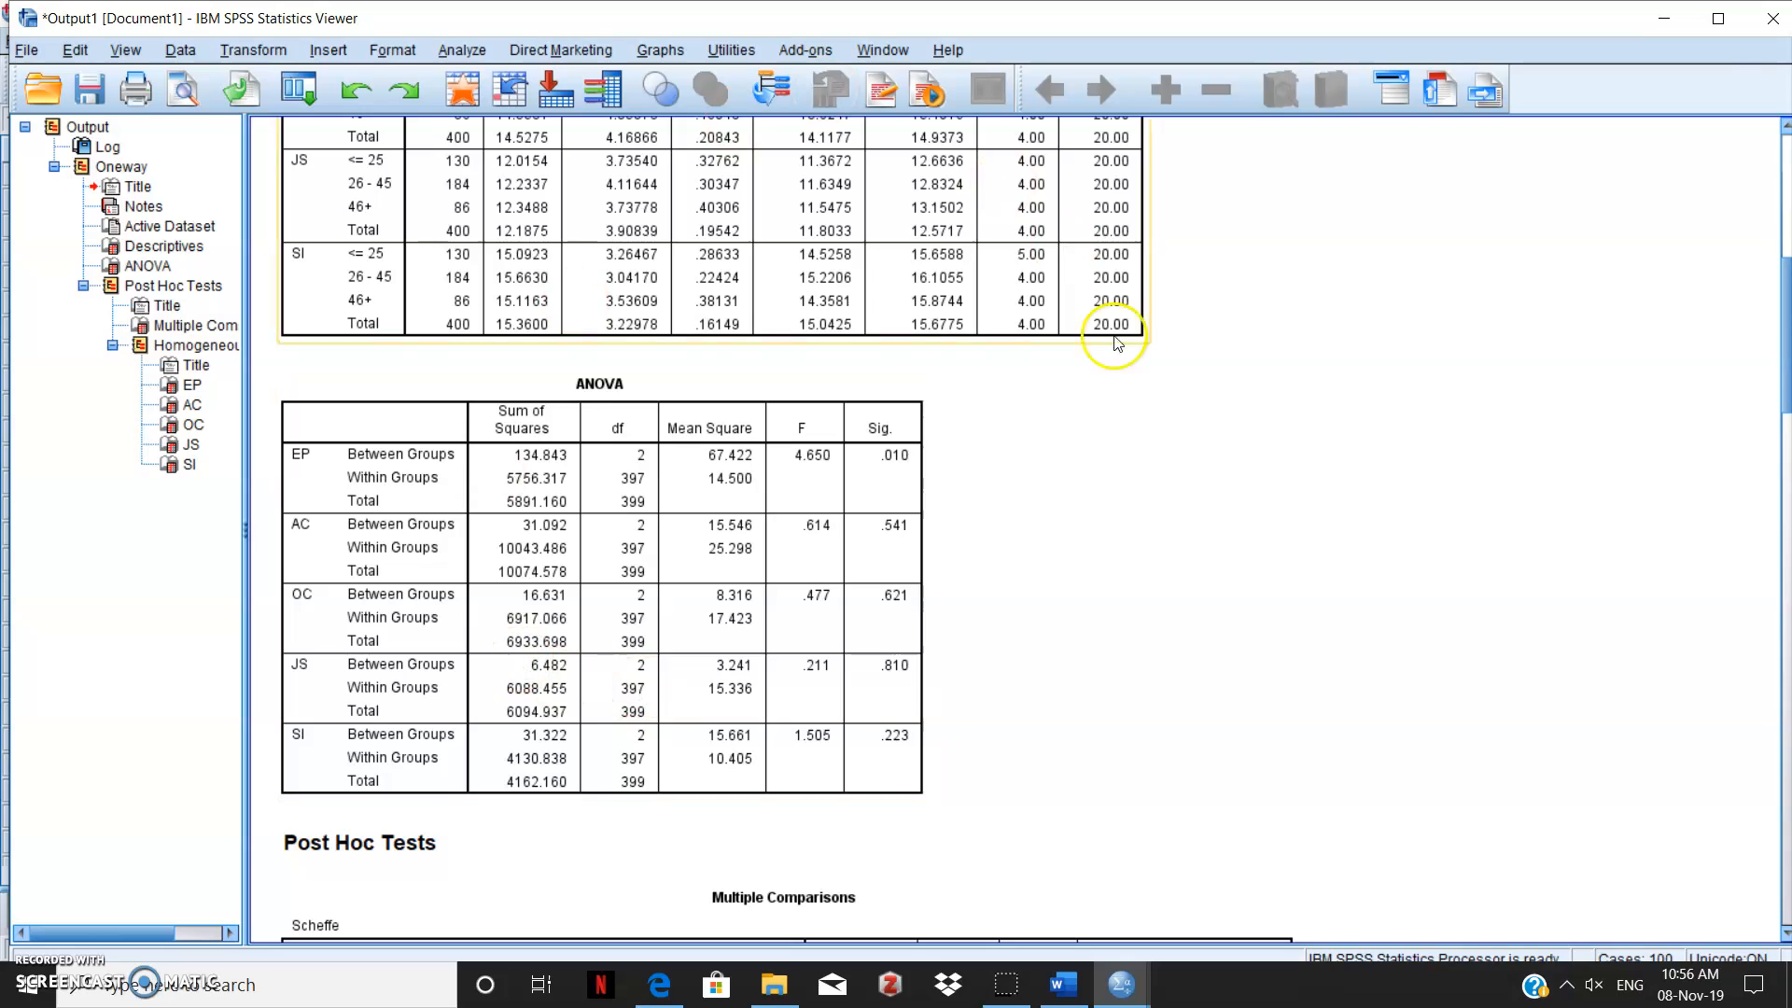
pyautogui.moveTo(1787, 344); pyautogui.dragTo(1786, 462)
pyautogui.click(334, 259)
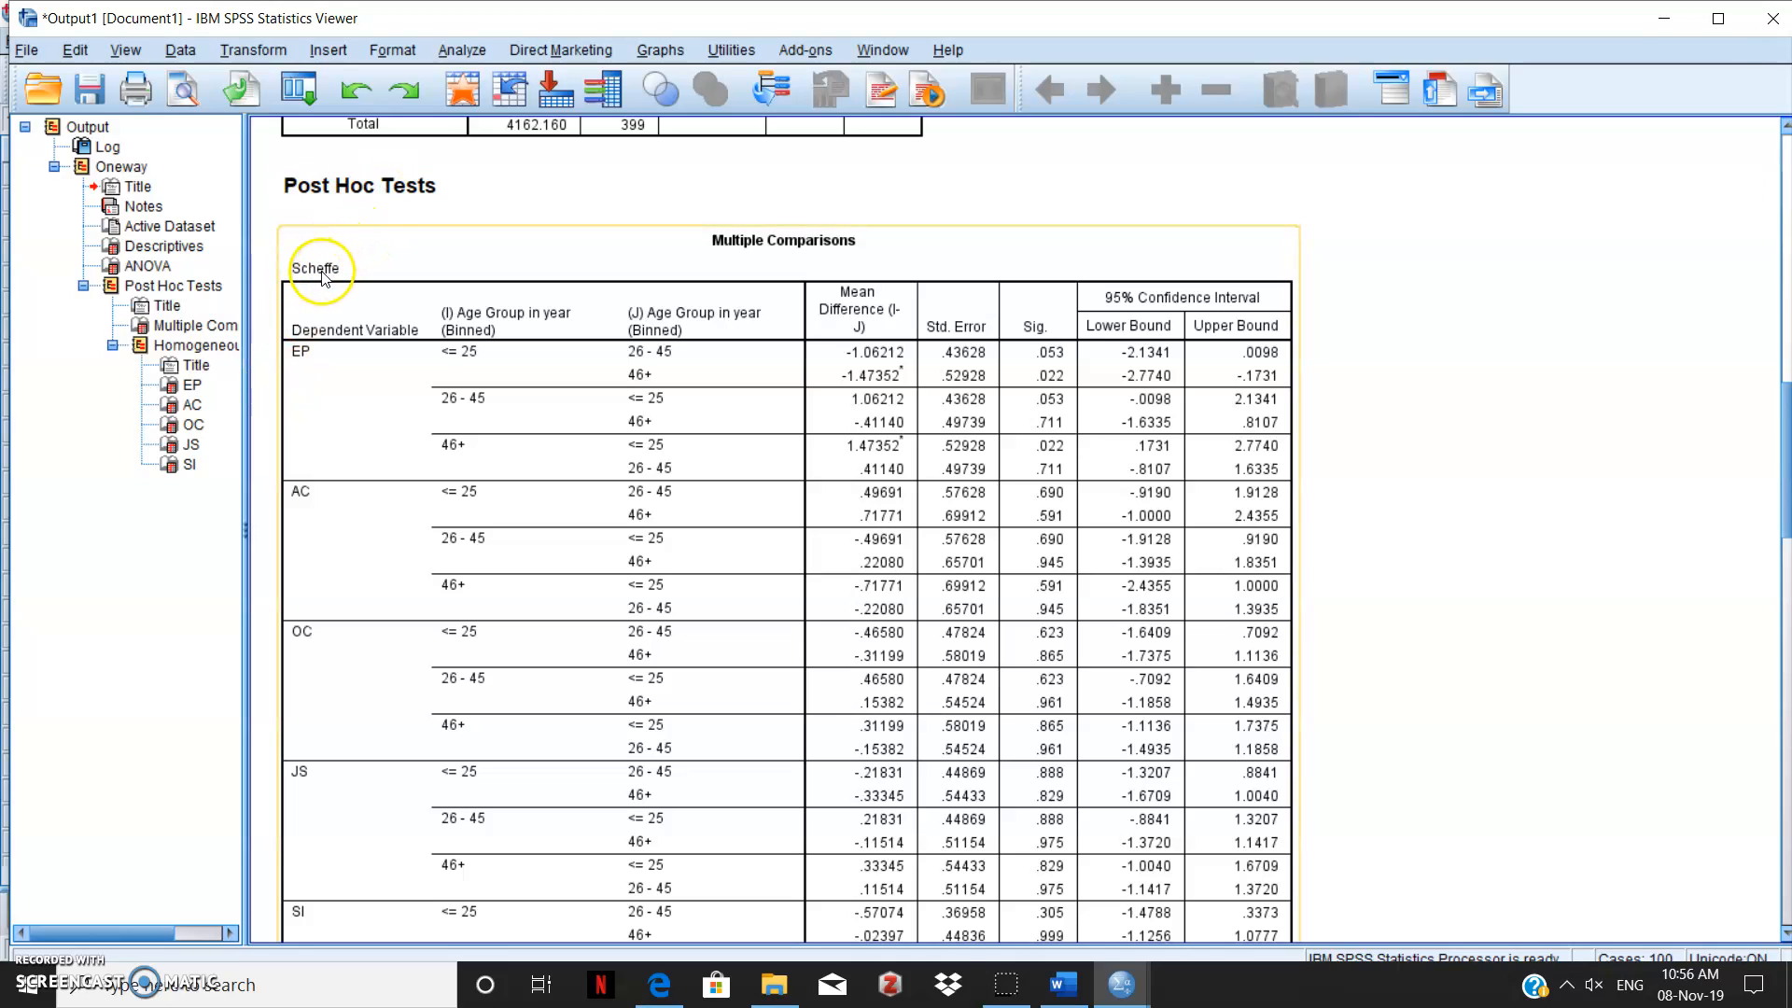
# Step: Examine the F and Sig. values for EP, AC, OC, JS and SI in the ANOVA table
pyautogui.click(1412, 422)
pyautogui.moveTo(1784, 422); pyautogui.dragTo(1784, 297)
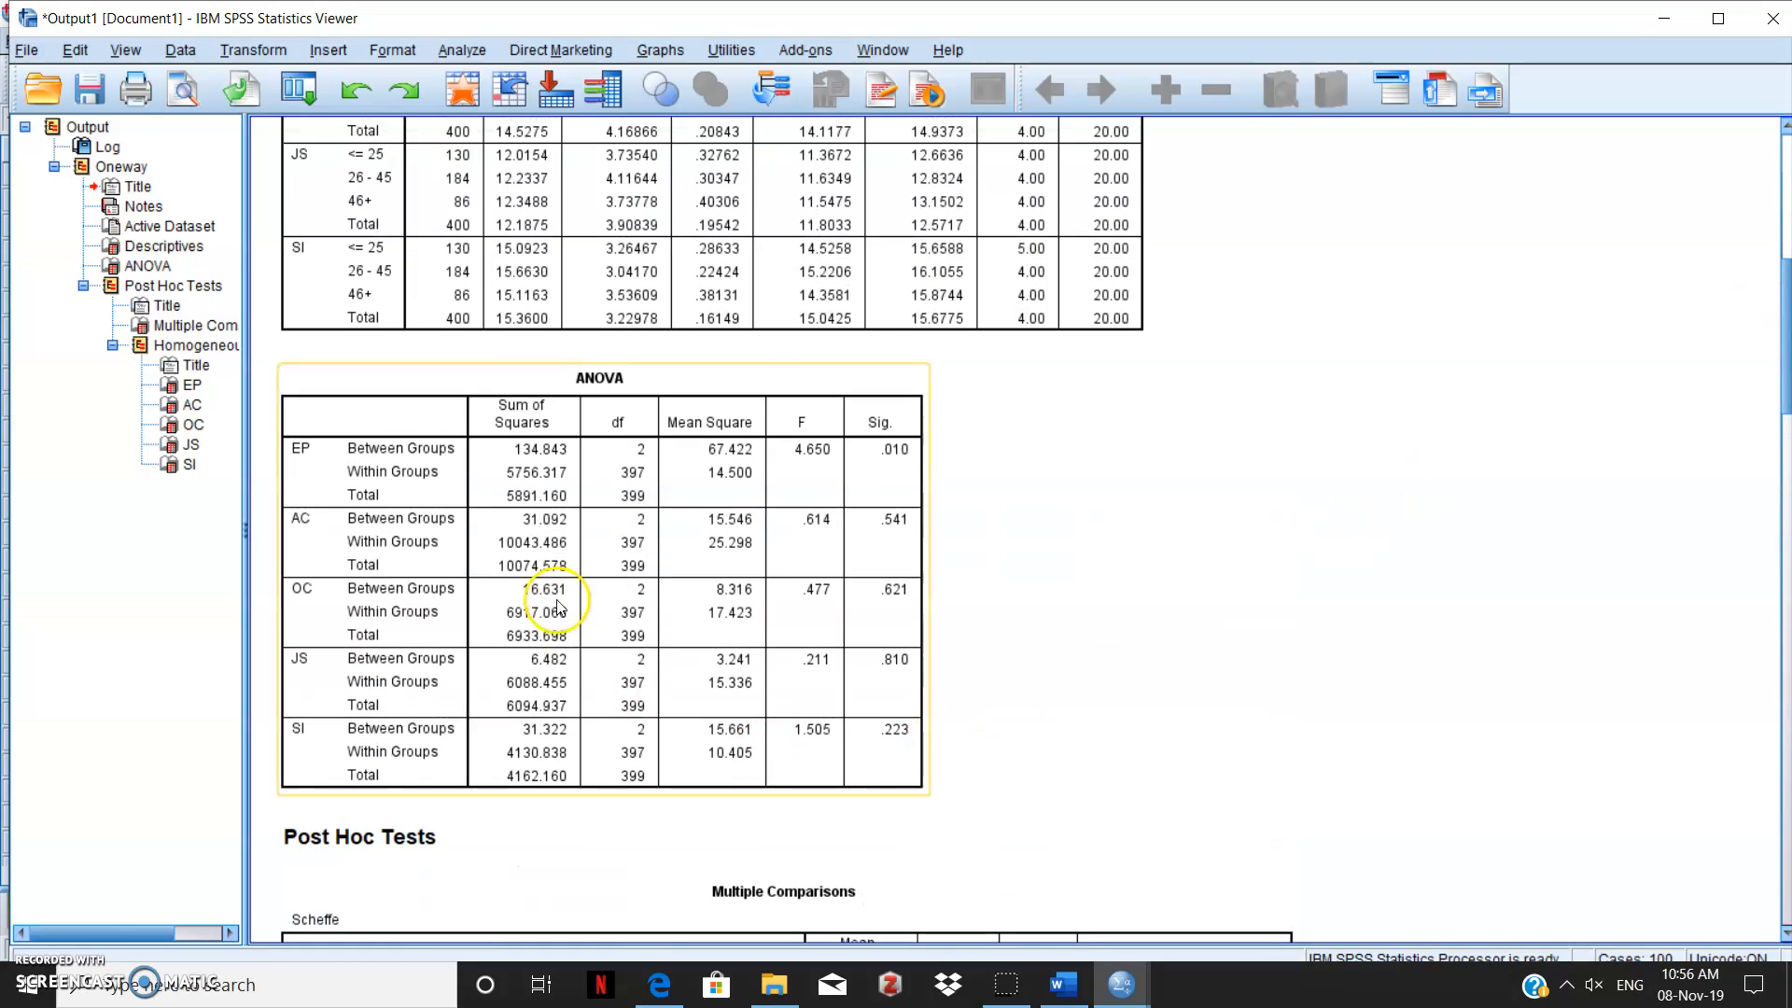
pyautogui.click(747, 661)
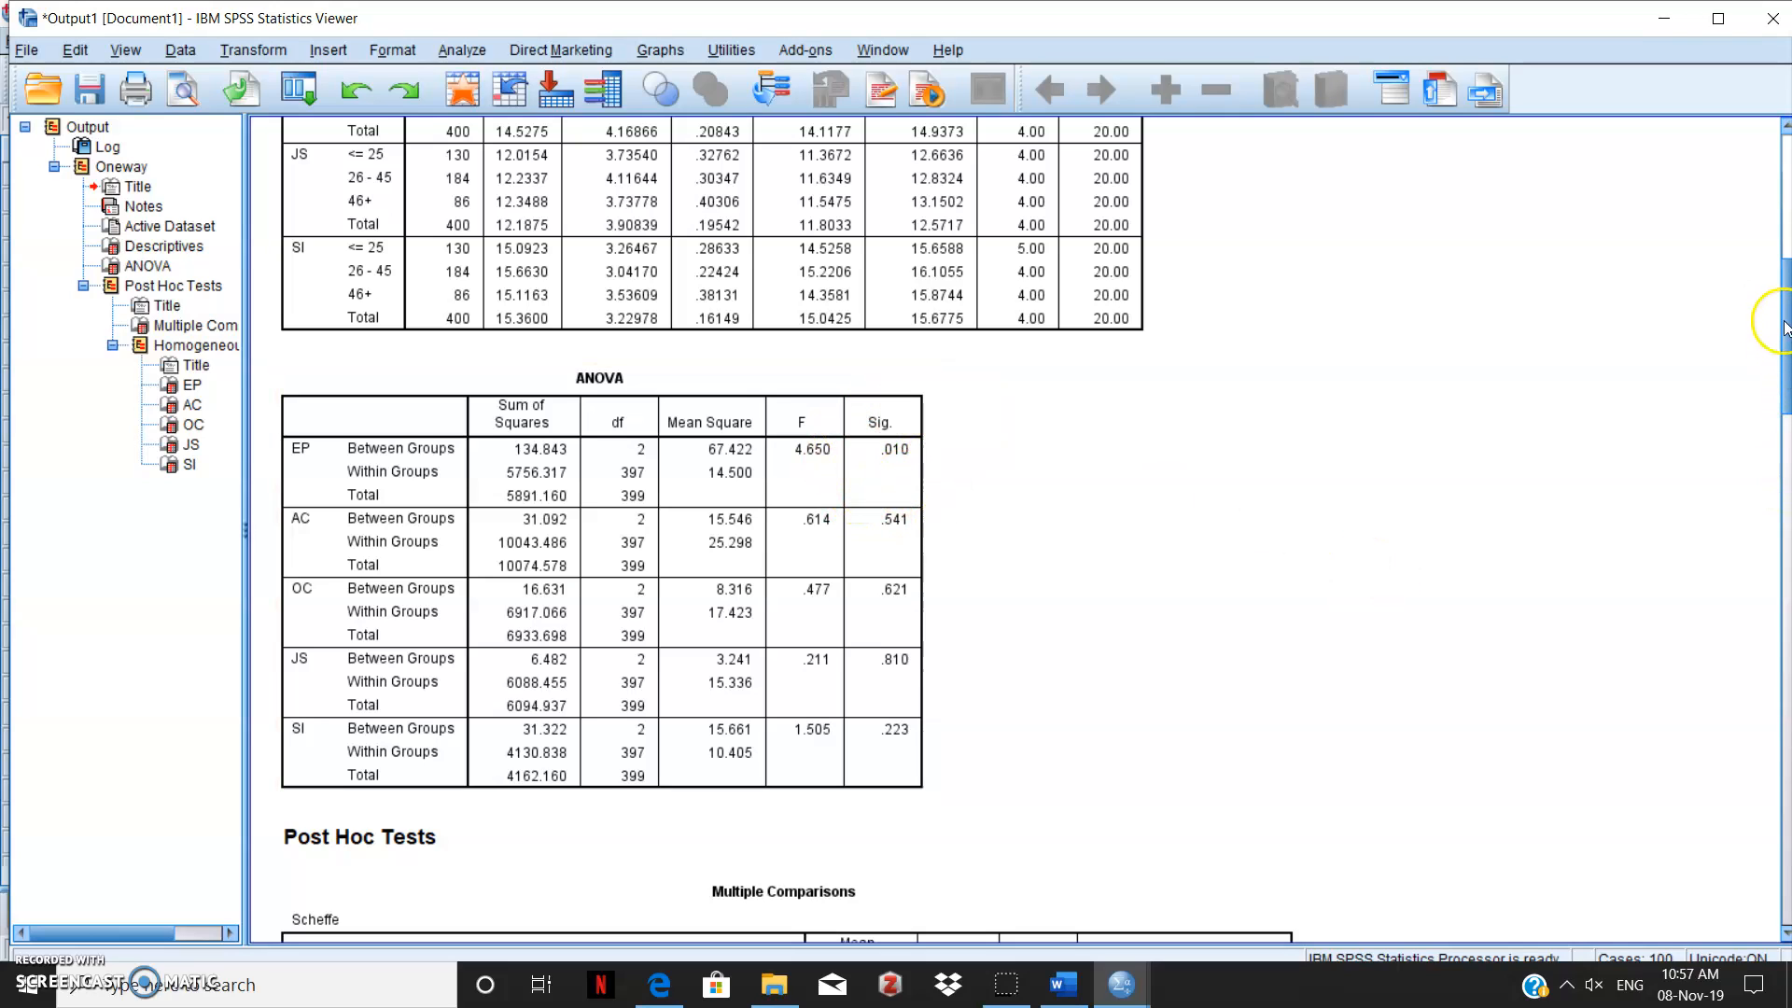
# Step: Examine the Descriptives table, comparing the EP means and standard deviations of the three age groups
pyautogui.moveTo(1784, 326); pyautogui.dragTo(1785, 250)
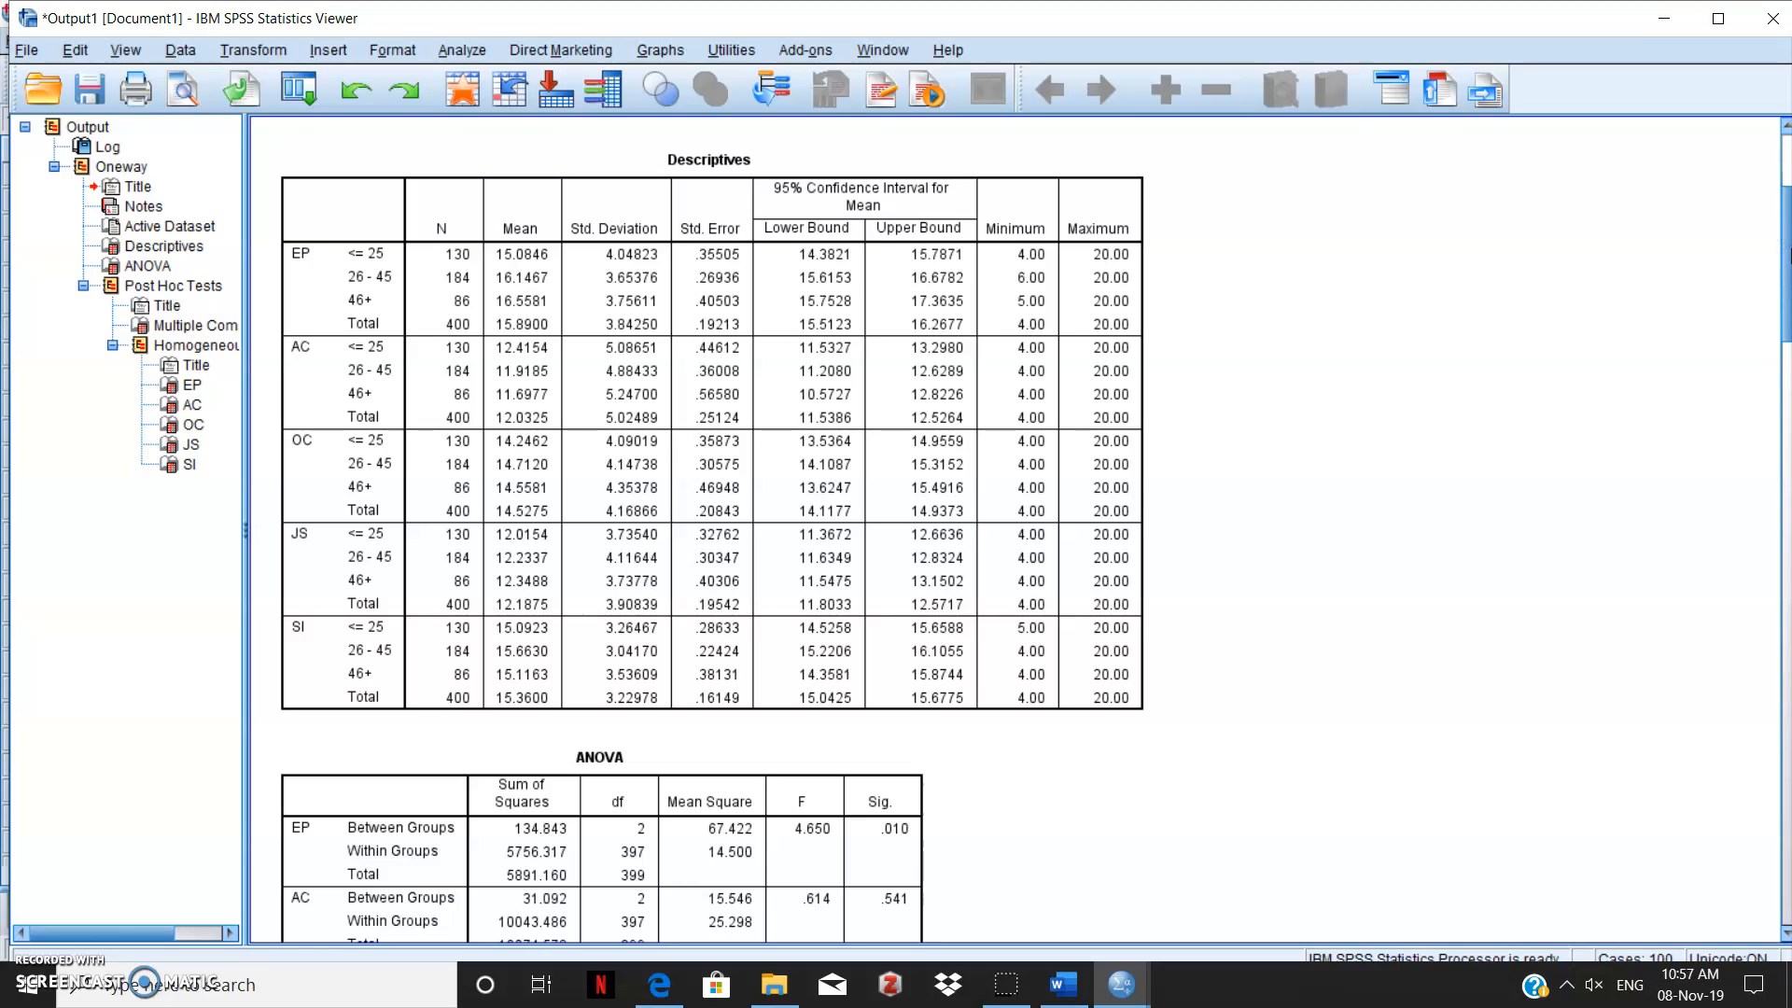
pyautogui.click(776, 320)
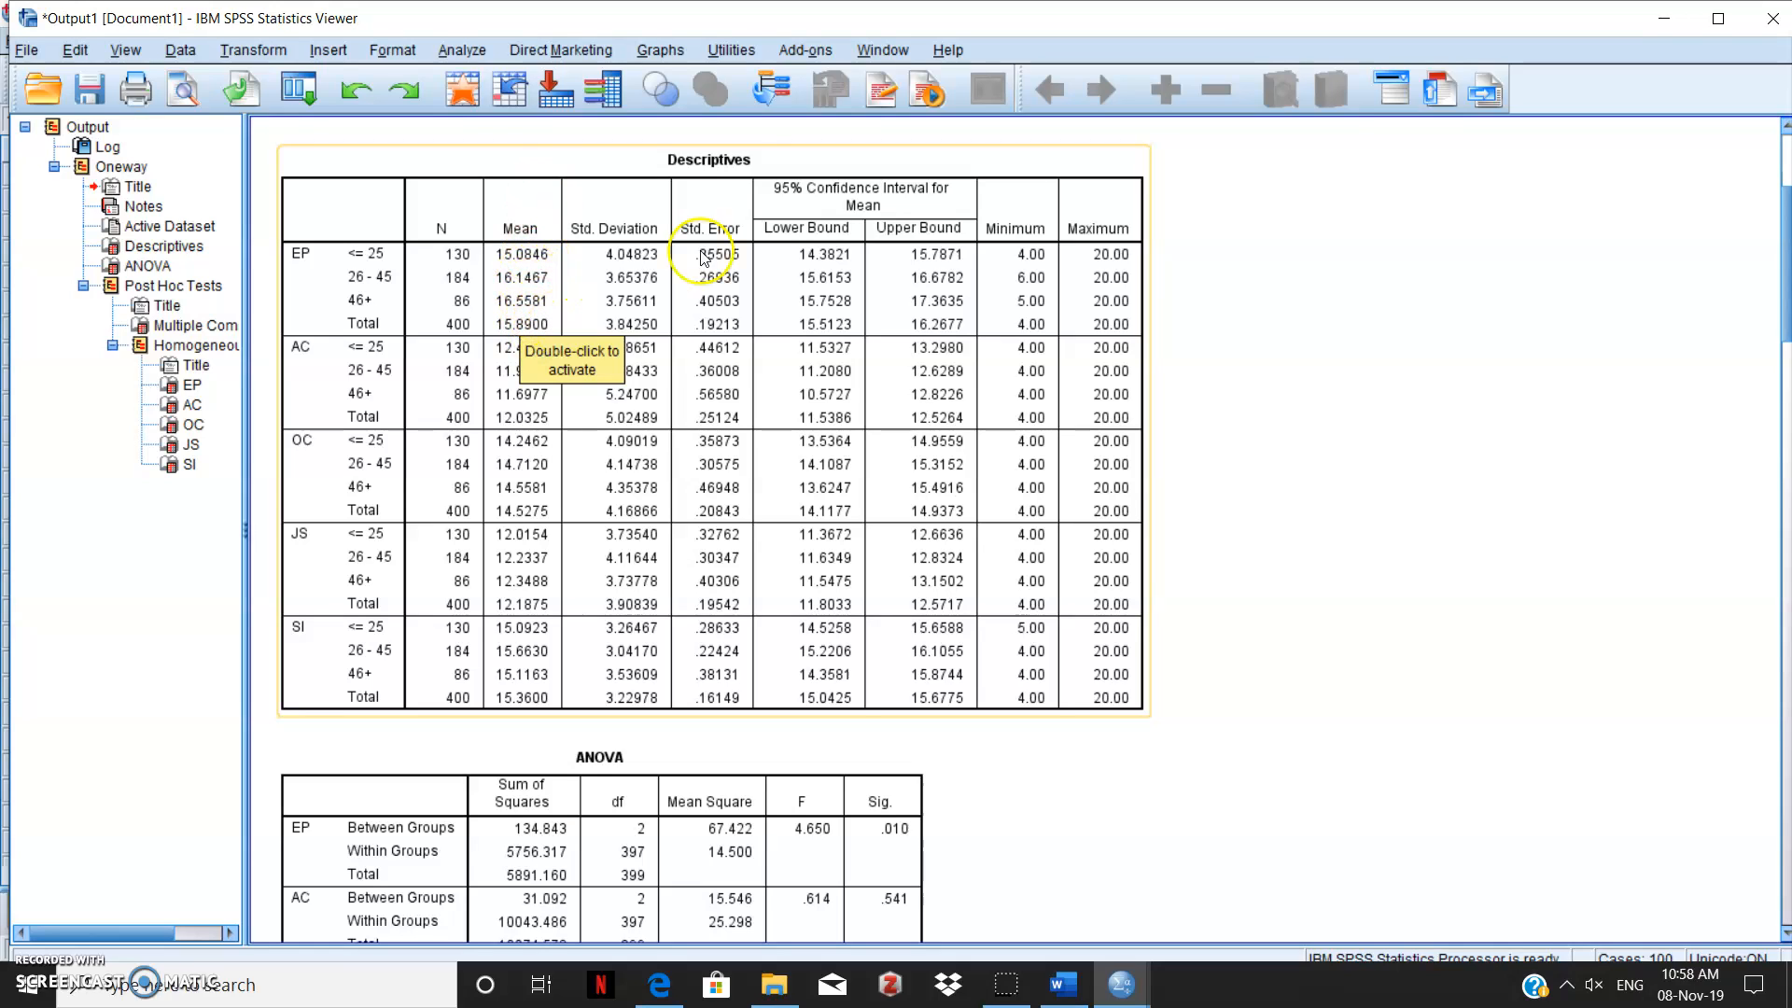
pyautogui.moveTo(1787, 223)
pyautogui.mouseDown()
pyautogui.moveTo(1787, 342)
pyautogui.moveTo(1786, 196)
pyautogui.mouseUp()
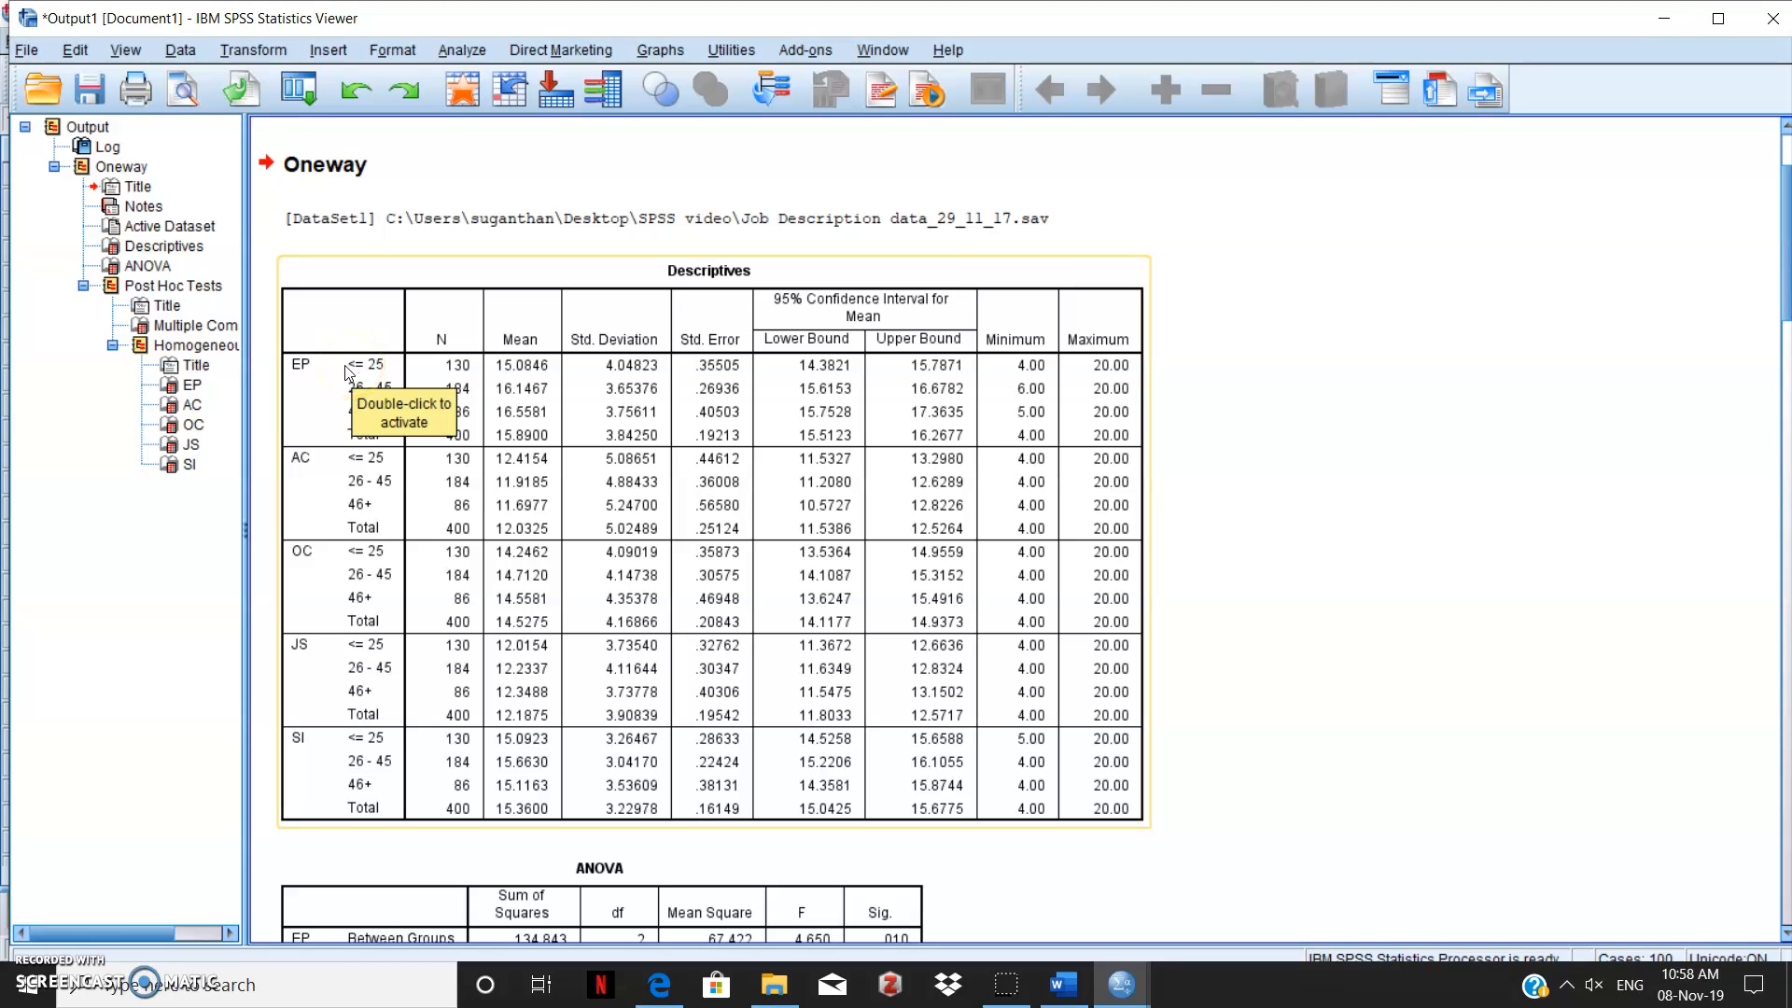
pyautogui.click(337, 381)
pyautogui.click(346, 390)
# Step: Examine the Scheffe Multiple Comparisons table for the EP mean differences and significance between age group pairs
pyautogui.moveTo(1785, 206); pyautogui.dragTo(1785, 439)
pyautogui.click(810, 430)
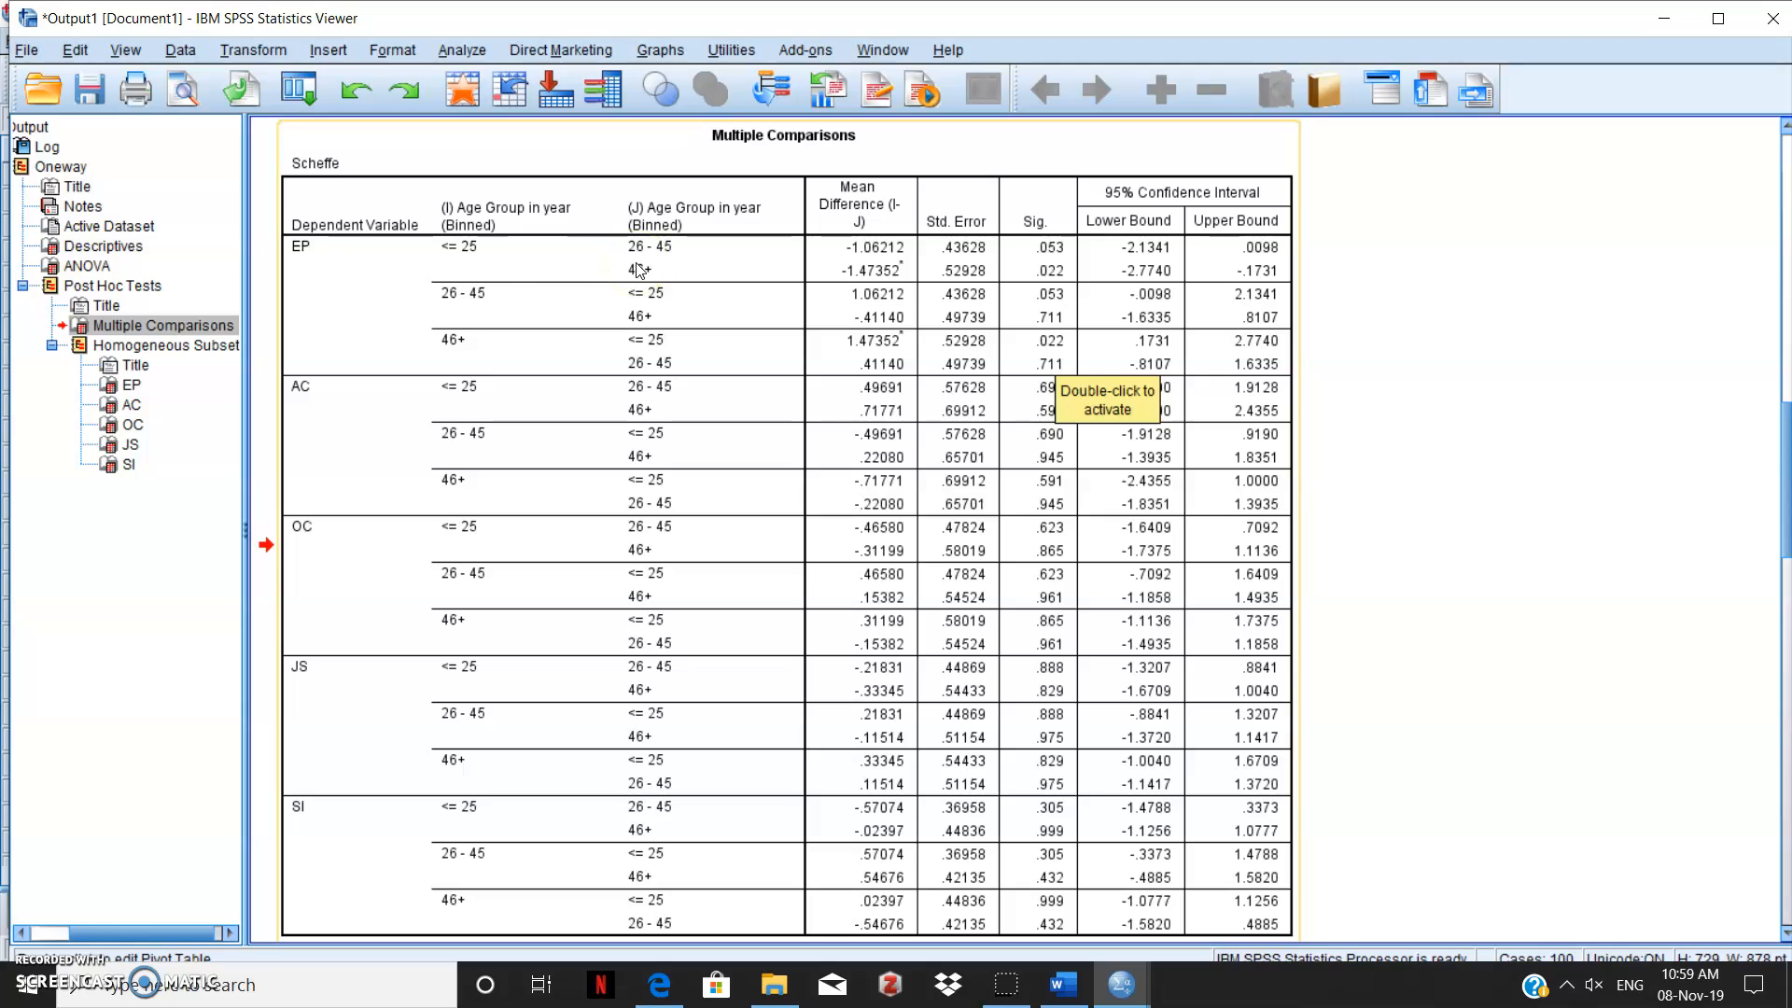
pyautogui.click(665, 250)
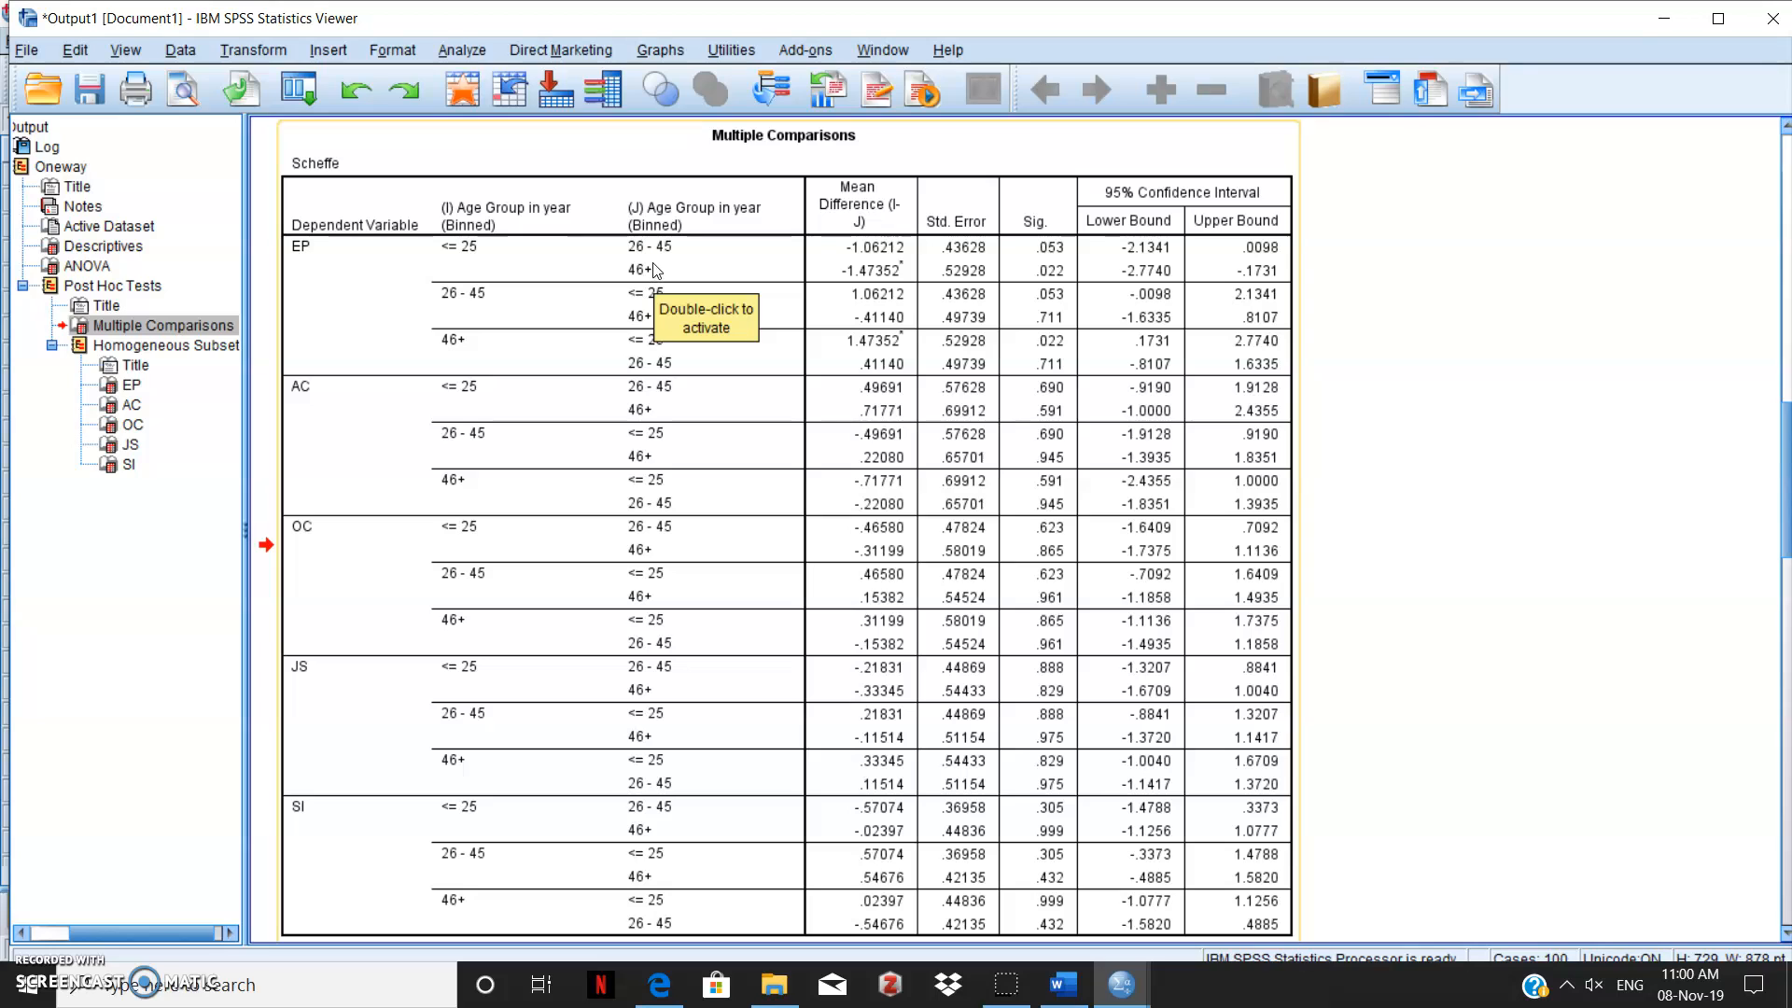
# Step: Recheck the ANOVA significance values and the Descriptives means against the Scheffe Multiple Comparisons table
pyautogui.click(1786, 350)
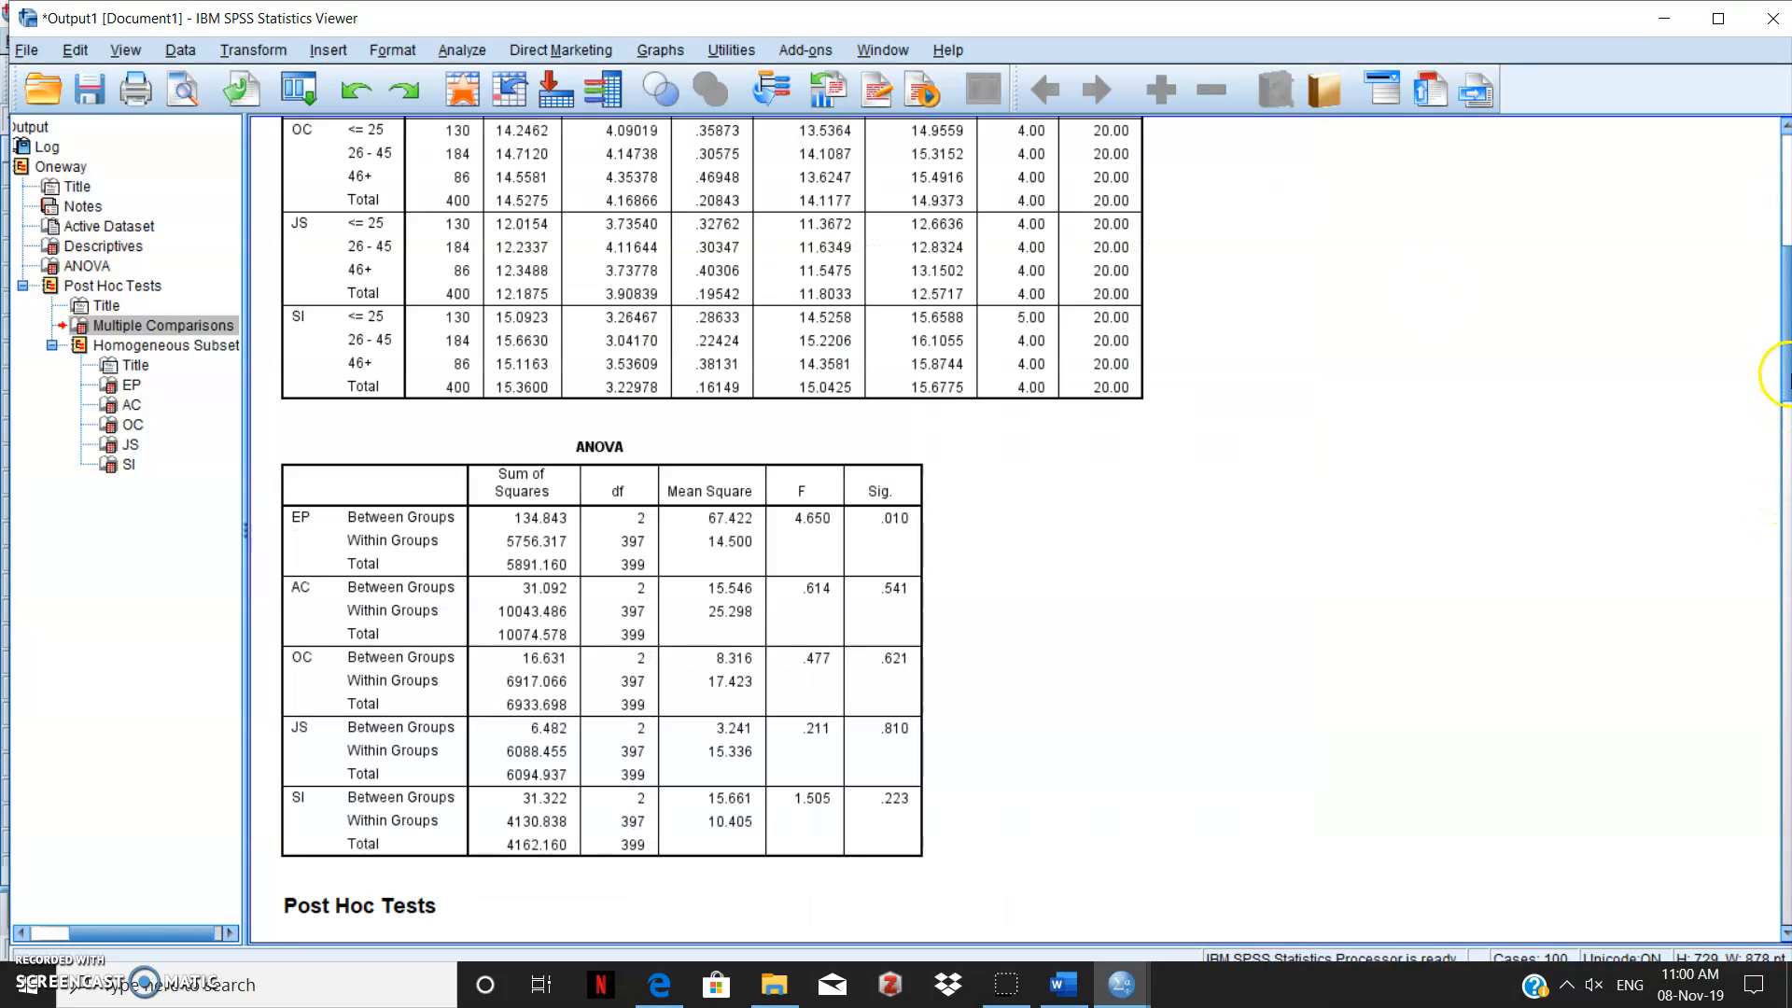
pyautogui.moveTo(1786, 373); pyautogui.dragTo(1786, 240)
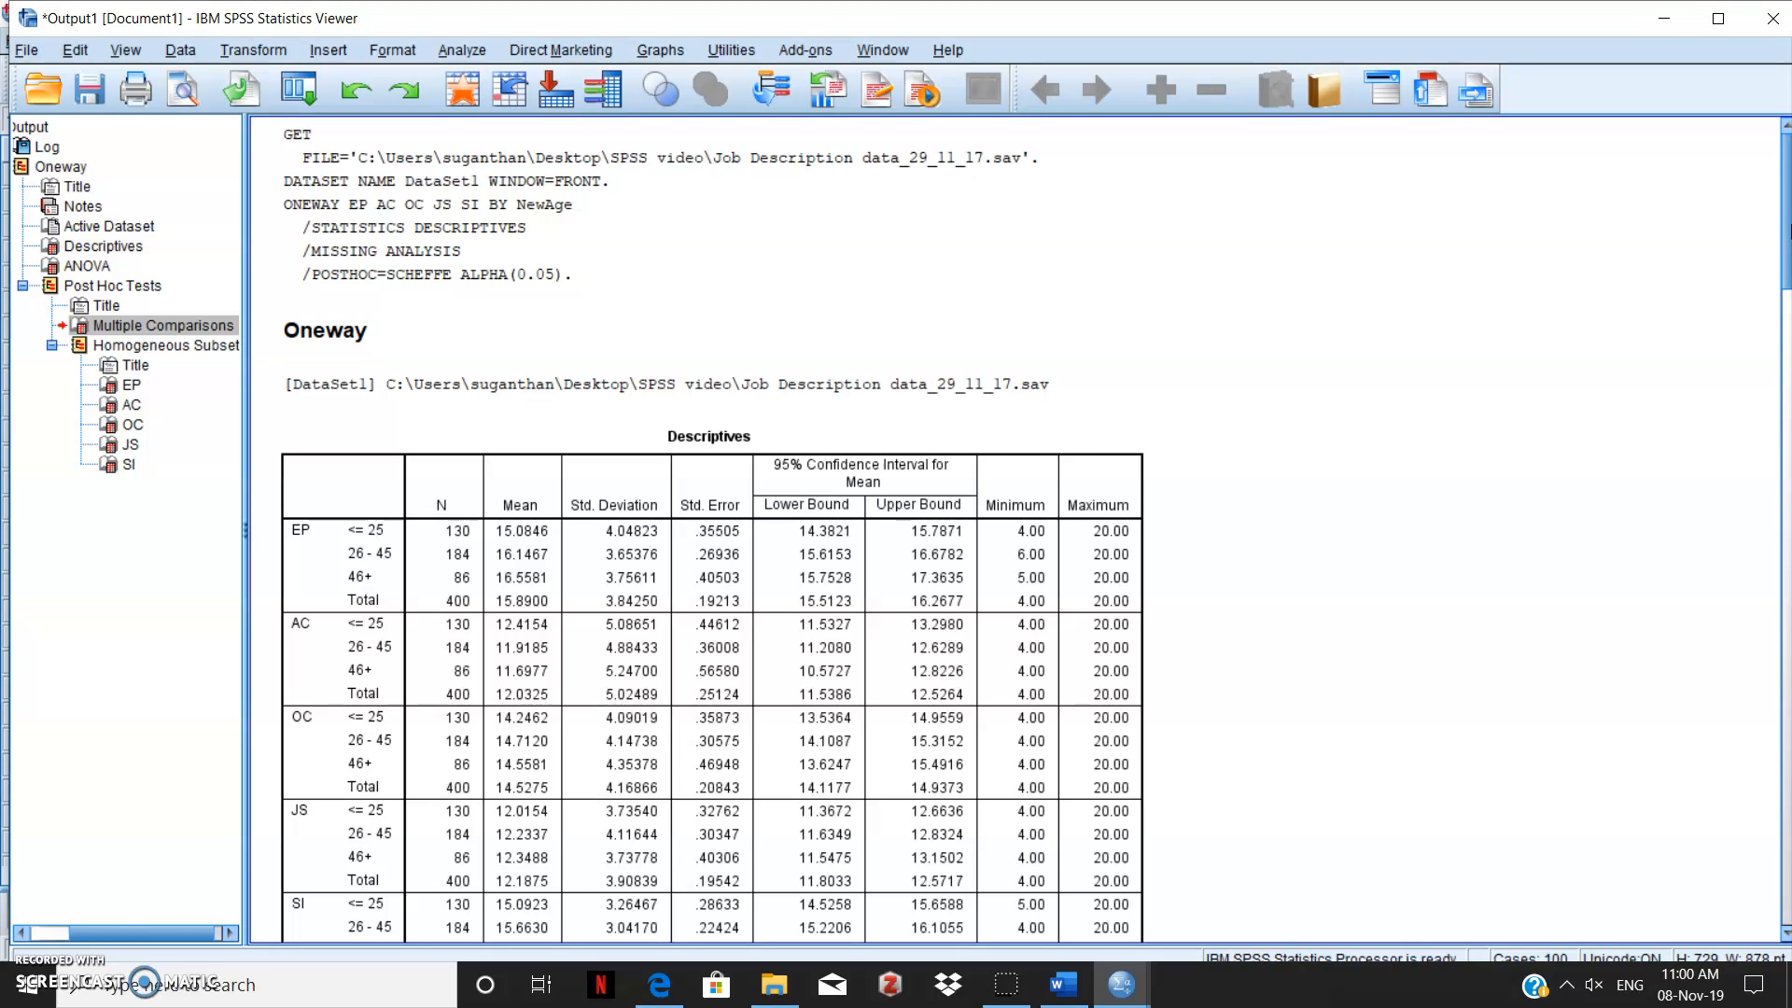
pyautogui.moveTo(1784, 213); pyautogui.dragTo(1784, 330)
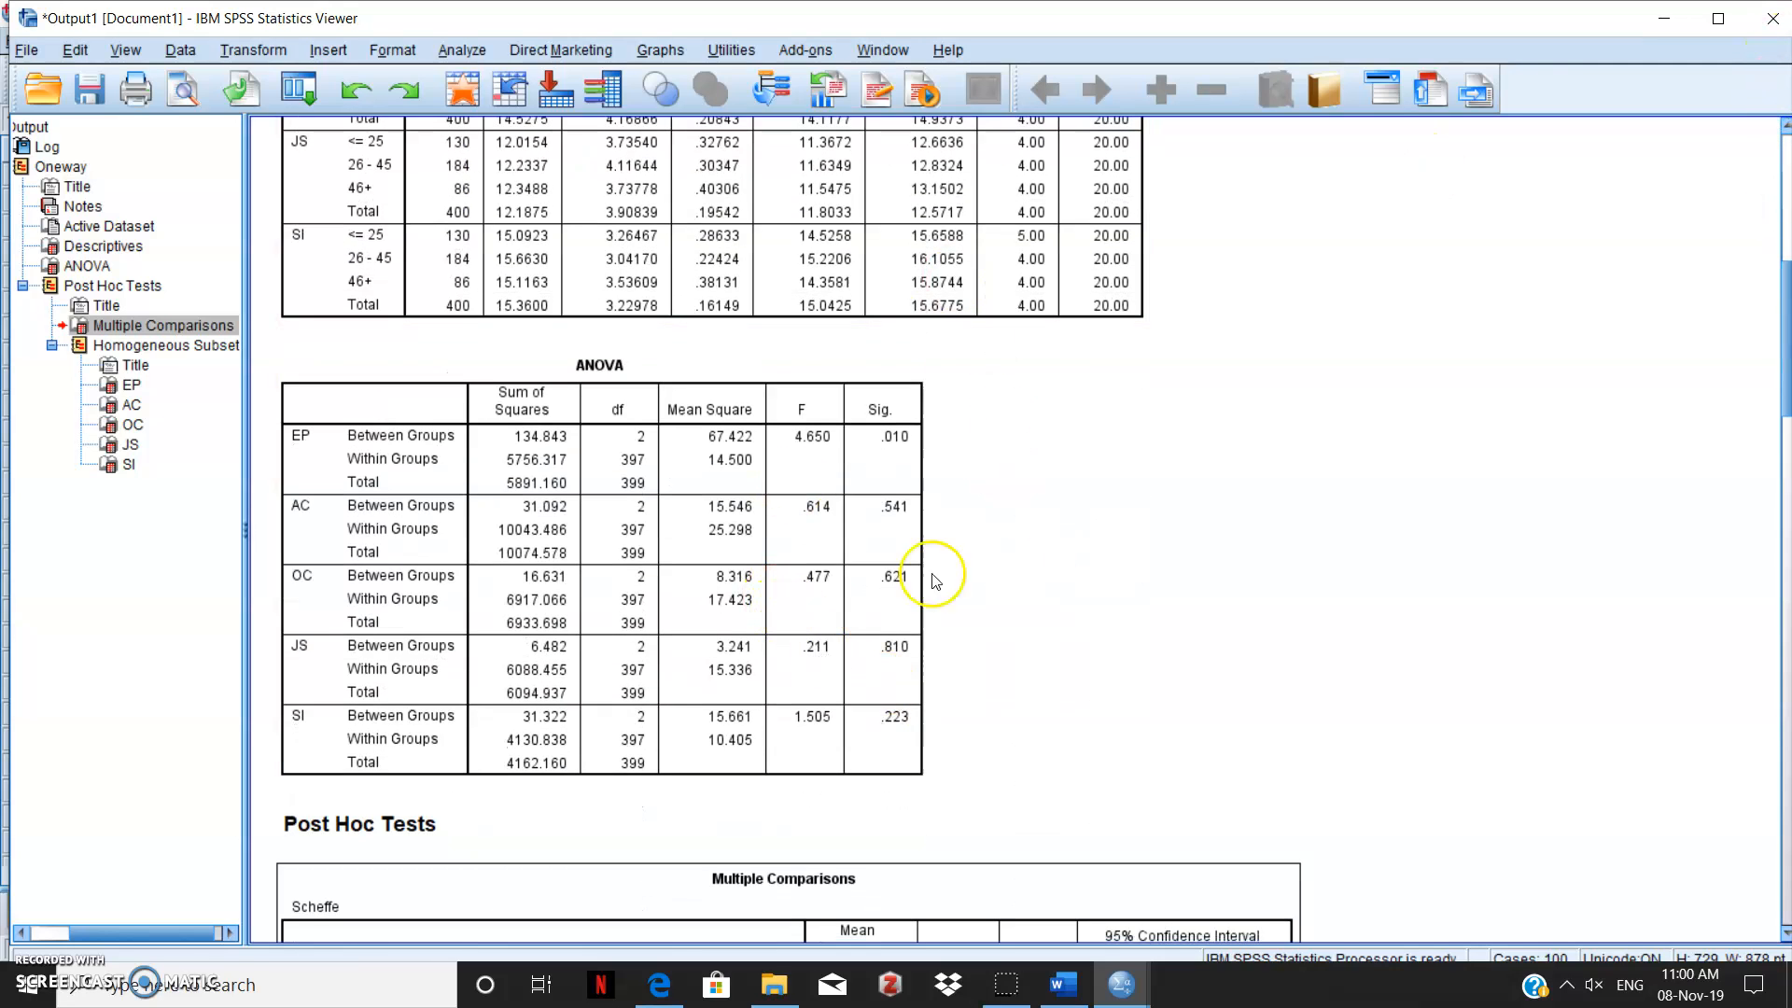
pyautogui.click(884, 783)
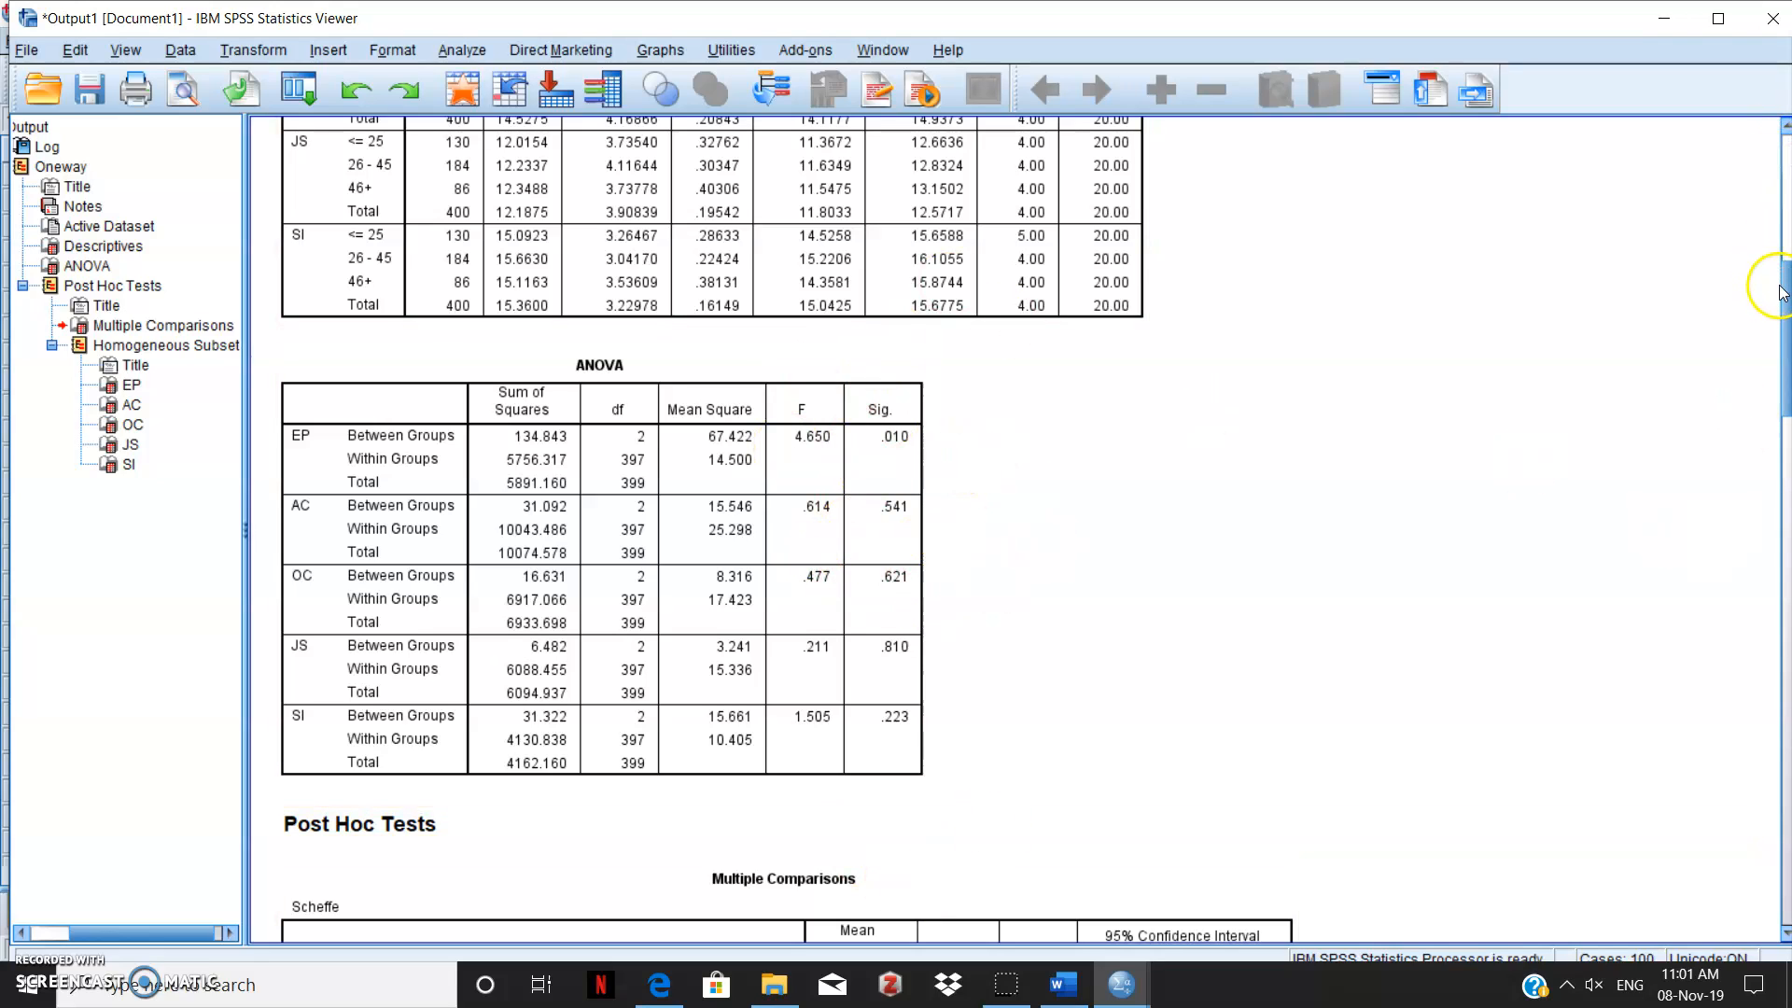
pyautogui.moveTo(1783, 292); pyautogui.dragTo(1783, 200)
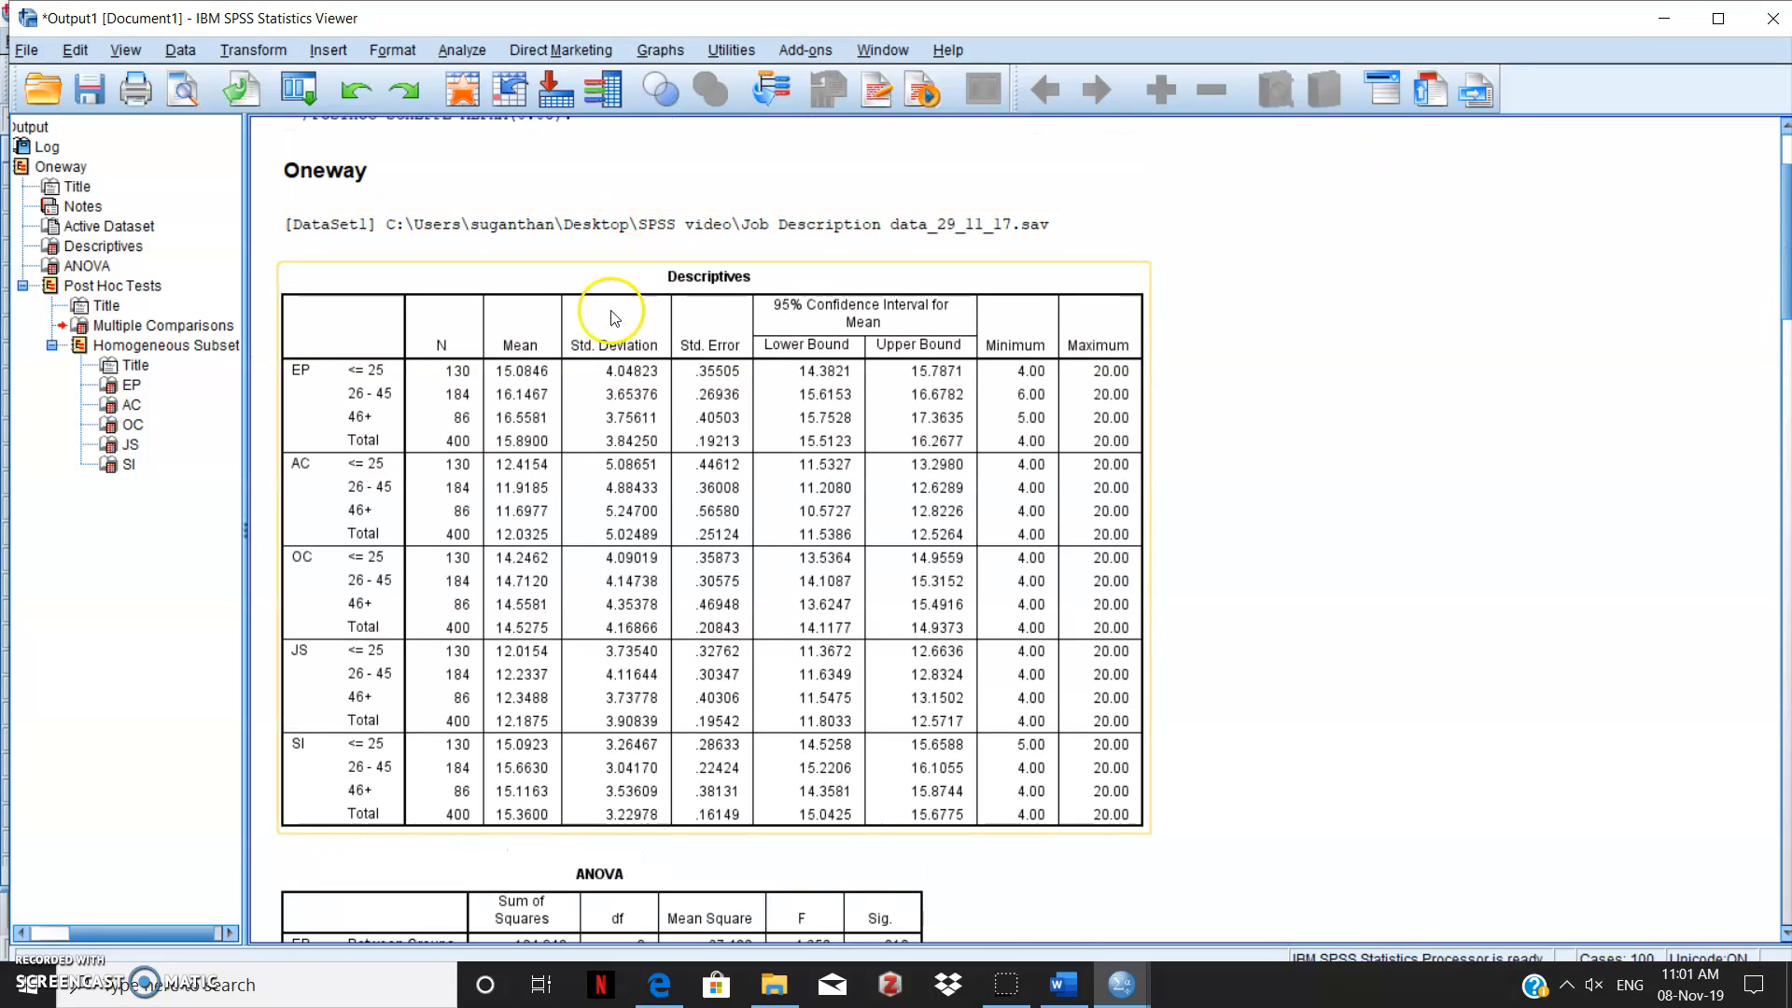
pyautogui.moveTo(1782, 304); pyautogui.dragTo(1784, 516)
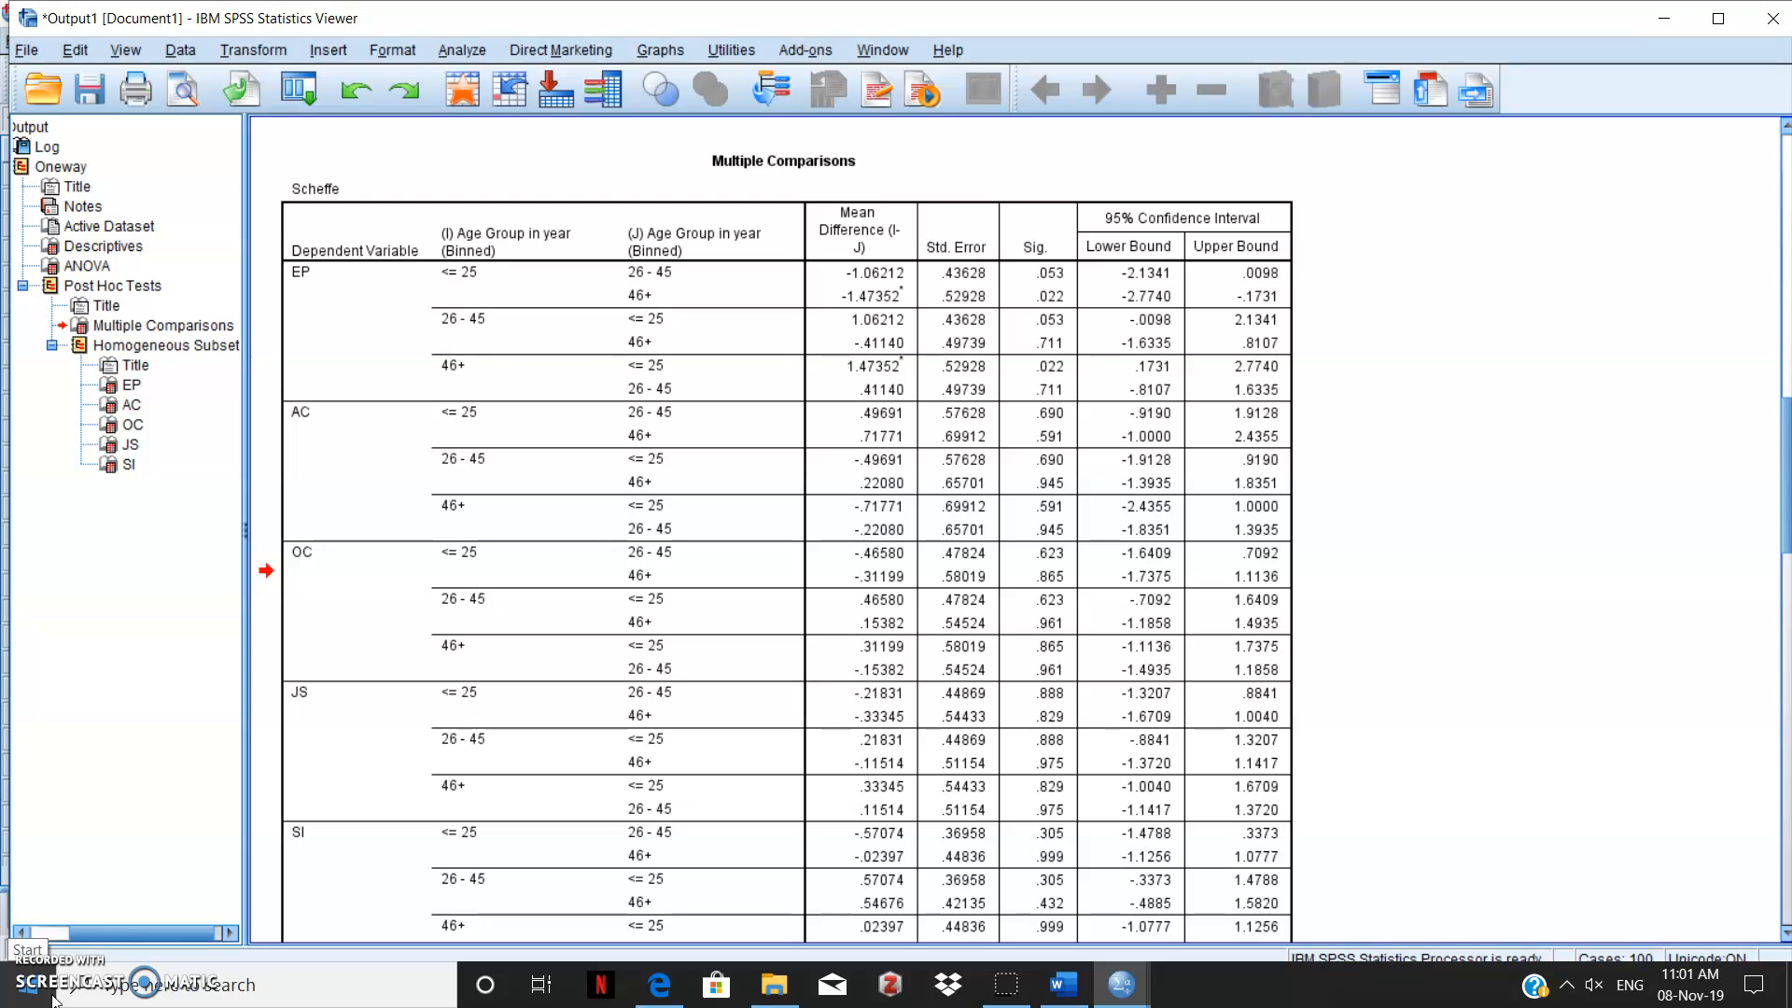
# Step: Minimize the output viewer and the data editor windows to show the desktop
pyautogui.click(1071, 999)
pyautogui.click(1020, 998)
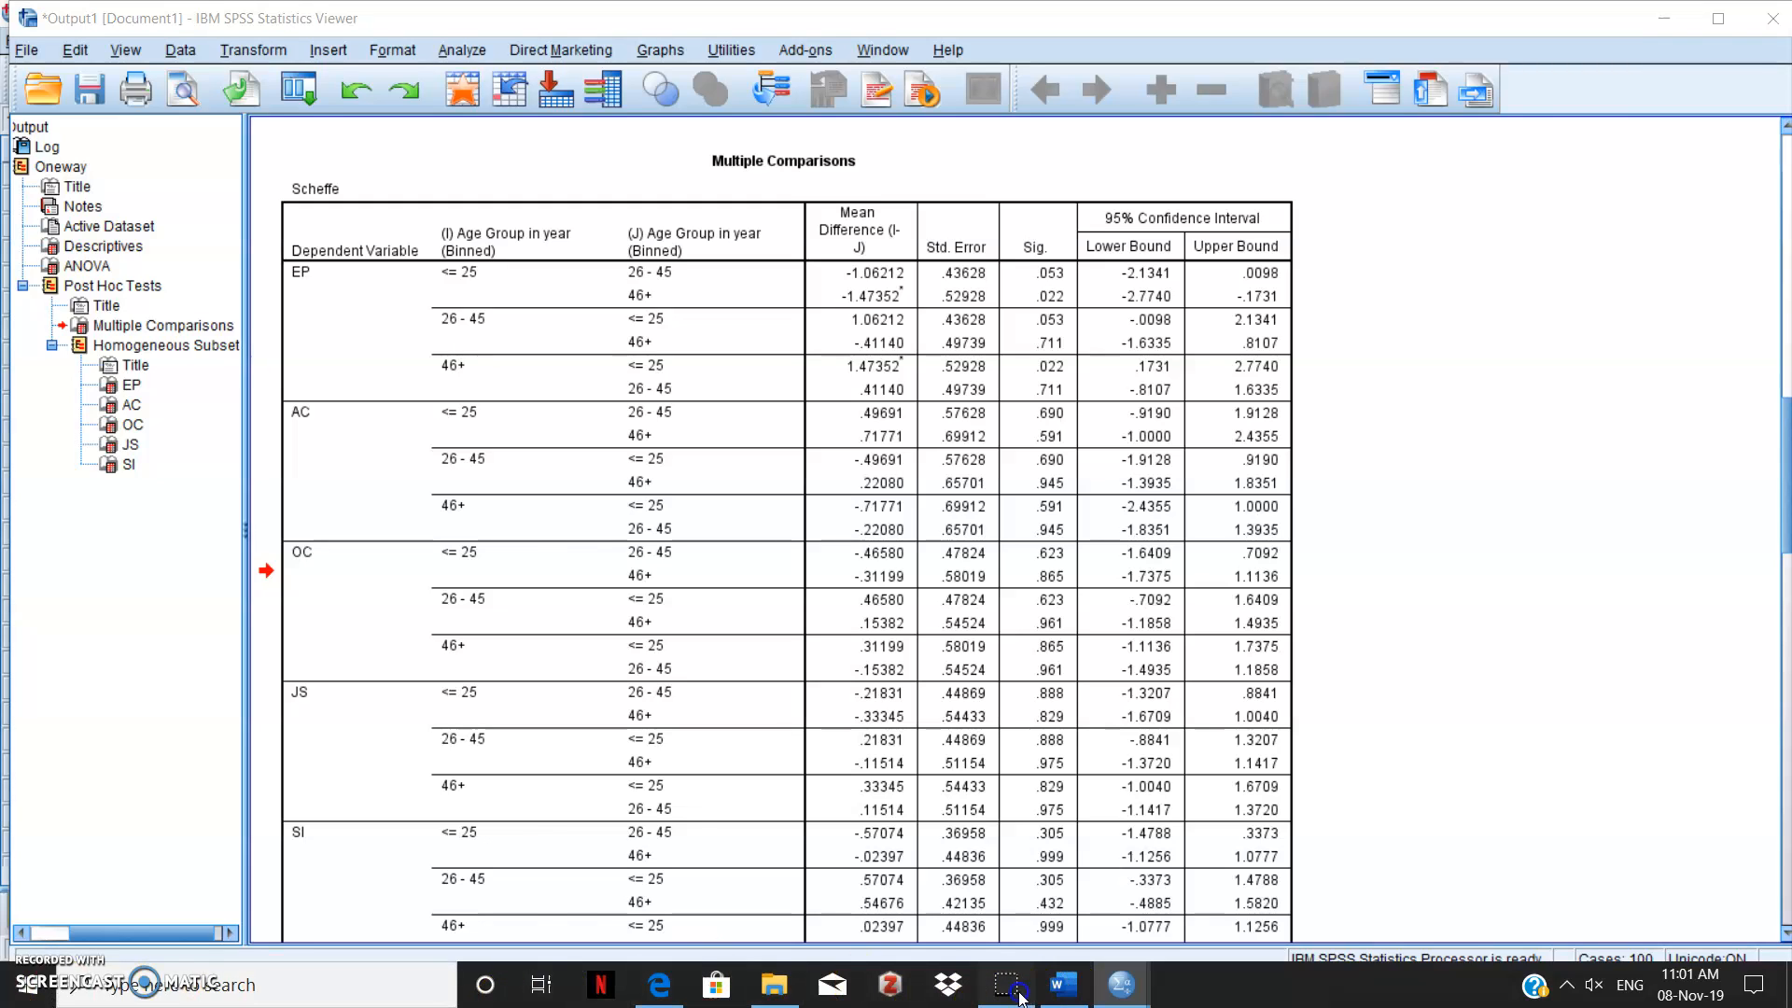
pyautogui.click(1656, 28)
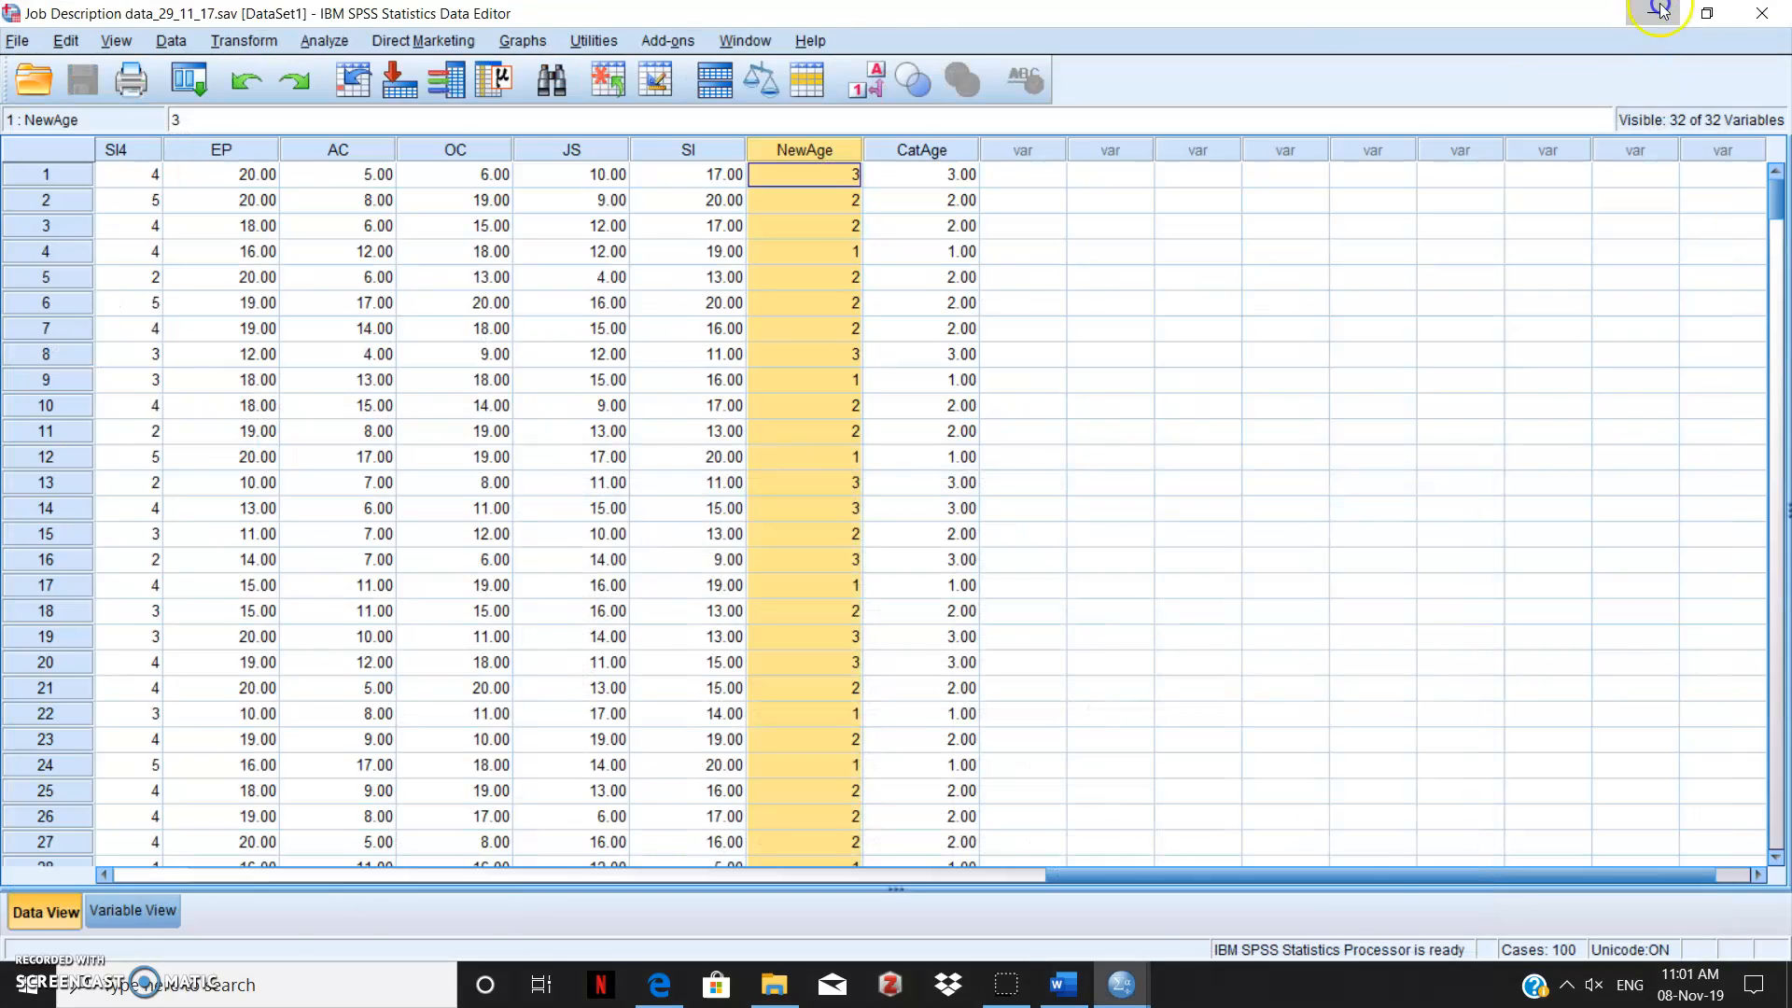
pyautogui.click(1658, 14)
pyautogui.click(1661, 9)
pyautogui.click(1662, 10)
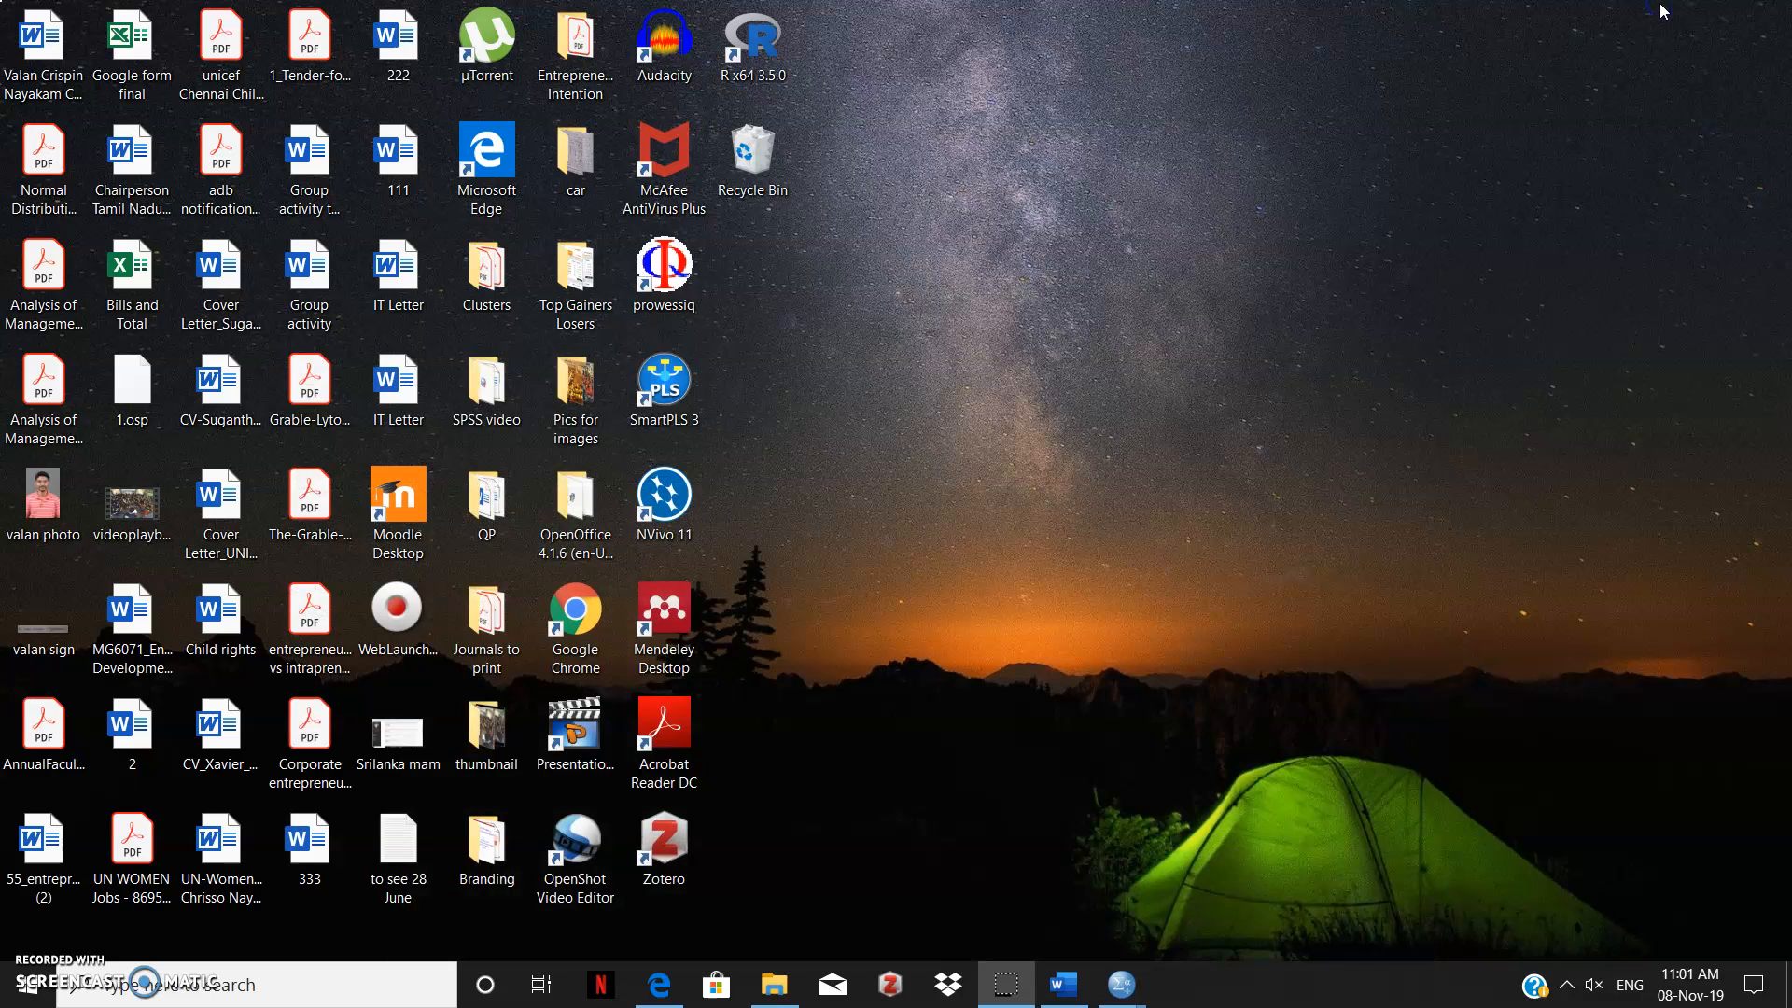